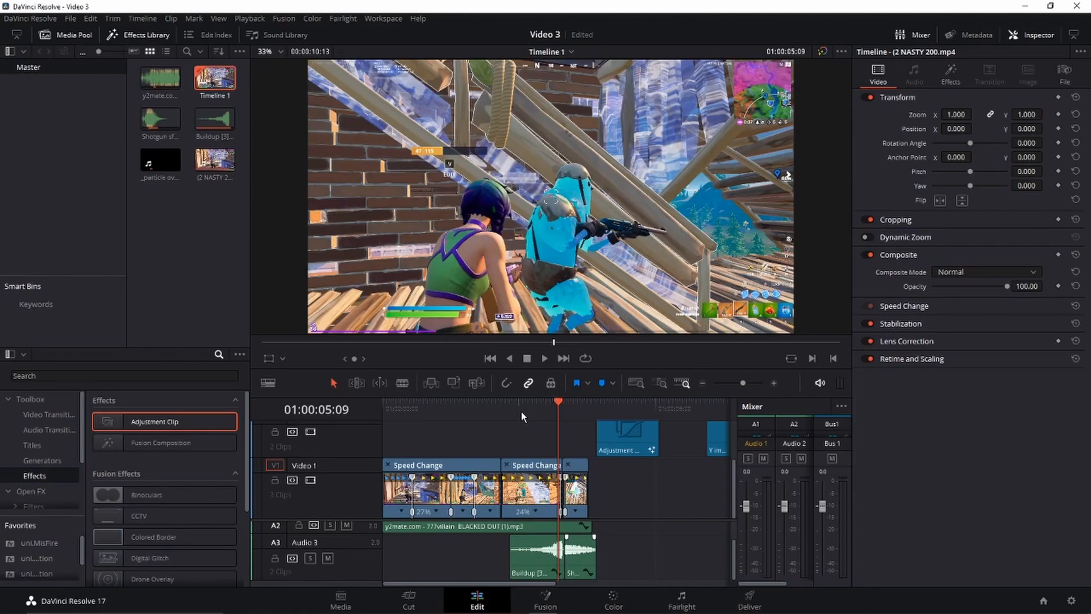
# Check the timeline resolution and frame rate in the project's master settings, leaving them unchanged.
pyautogui.click(70, 18)
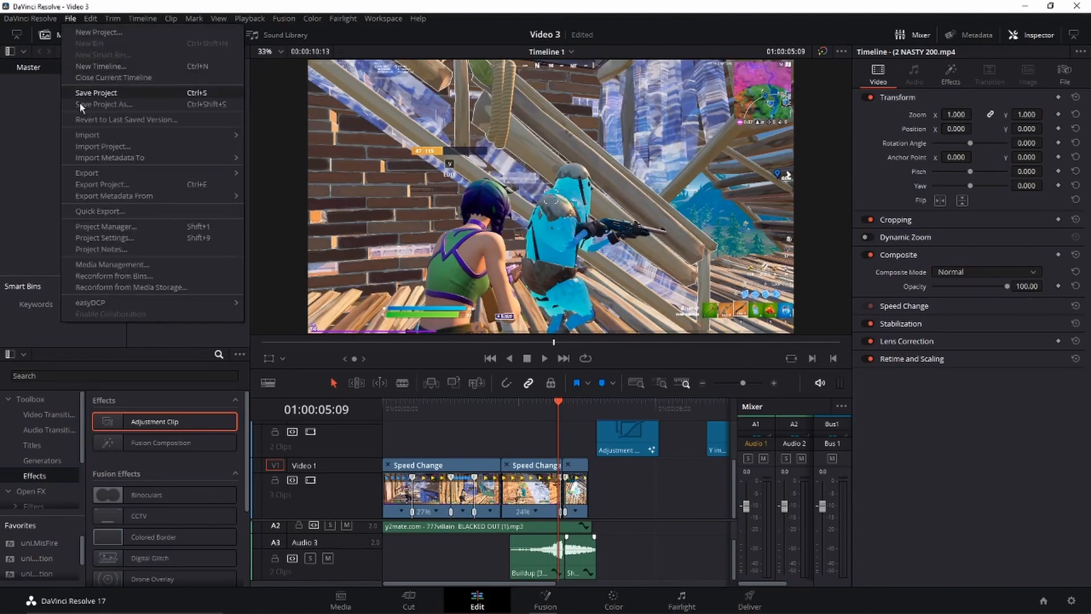
pyautogui.click(143, 239)
pyautogui.click(539, 259)
pyautogui.click(530, 141)
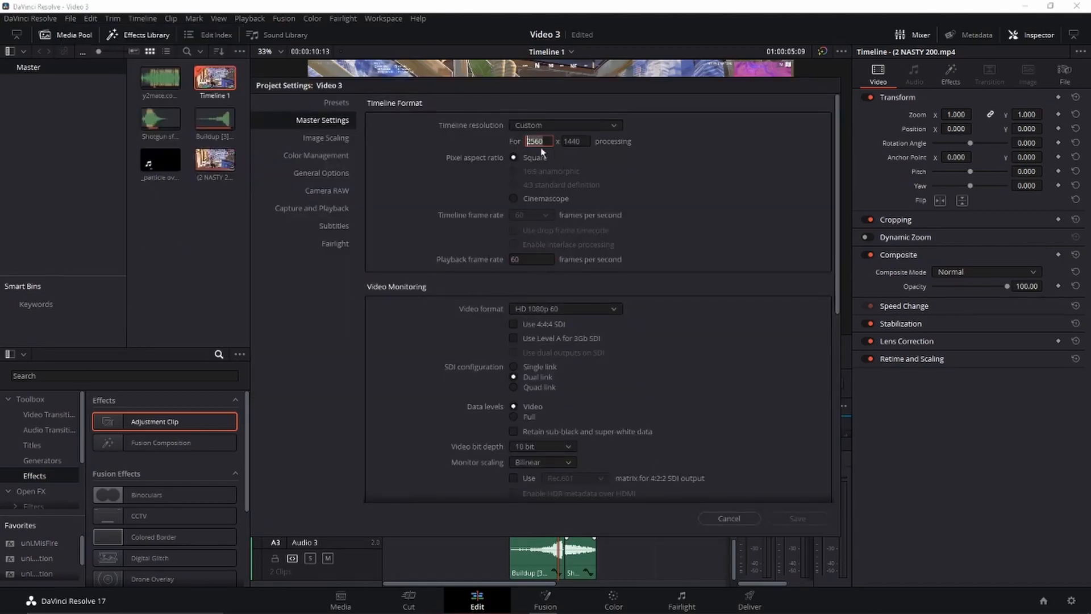
pyautogui.press('Tab')
pyautogui.moveTo(546, 141)
pyautogui.mouseDown()
pyautogui.moveTo(527, 141)
pyautogui.moveTo(584, 141)
pyautogui.moveTo(563, 142)
pyautogui.mouseUp()
pyautogui.click(663, 180)
pyautogui.click(729, 518)
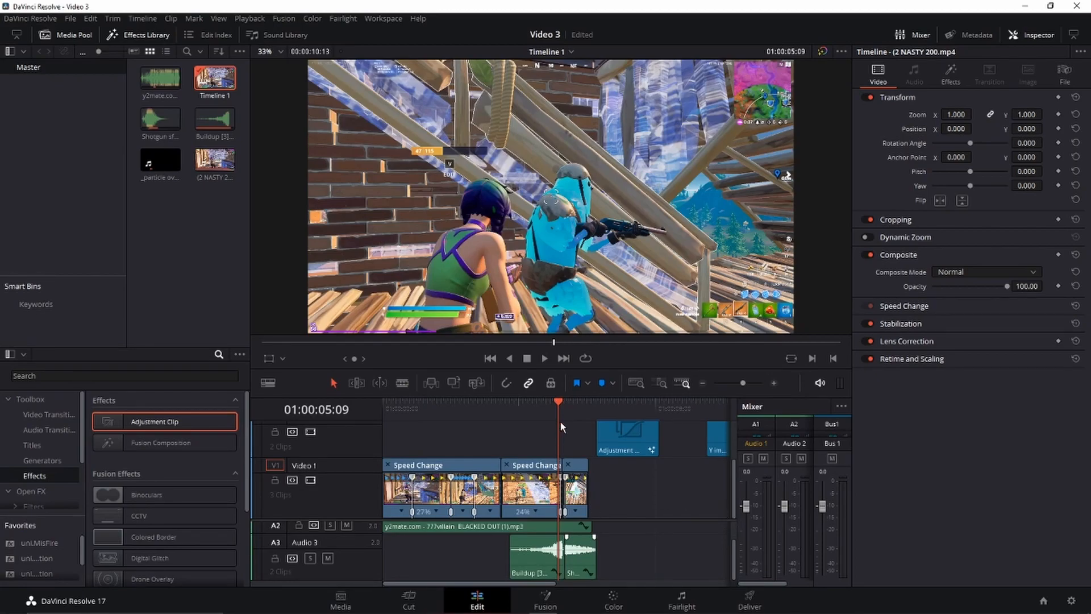
# Clear the selection of the Video 1 and audio clips on the timeline and save the project.
pyautogui.moveTo(618, 499); pyautogui.dragTo(384, 477)
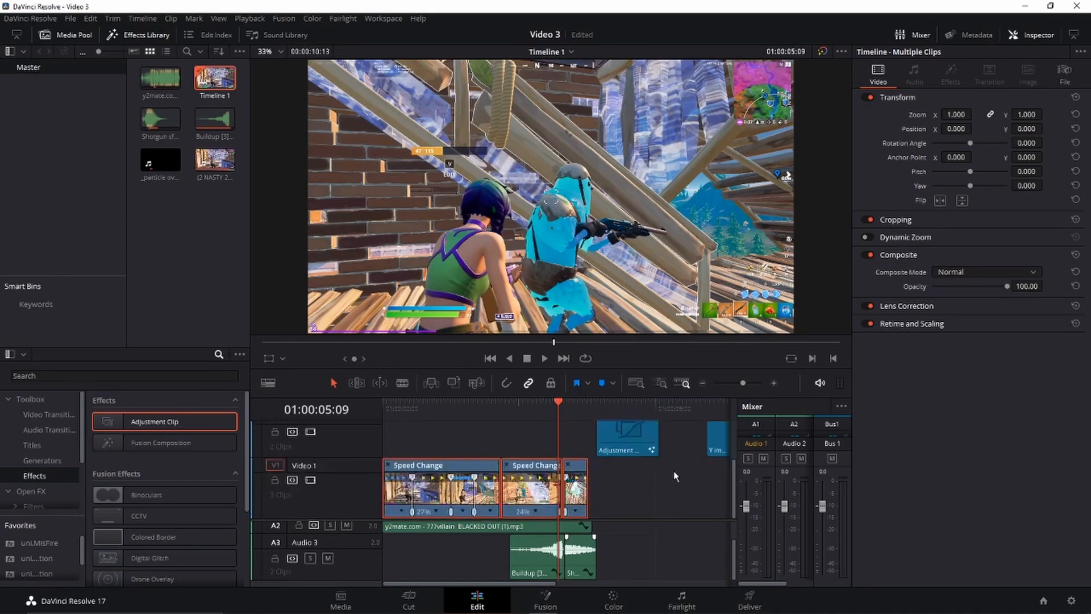
pyautogui.moveTo(613, 532); pyautogui.dragTo(561, 522)
pyautogui.click(653, 493)
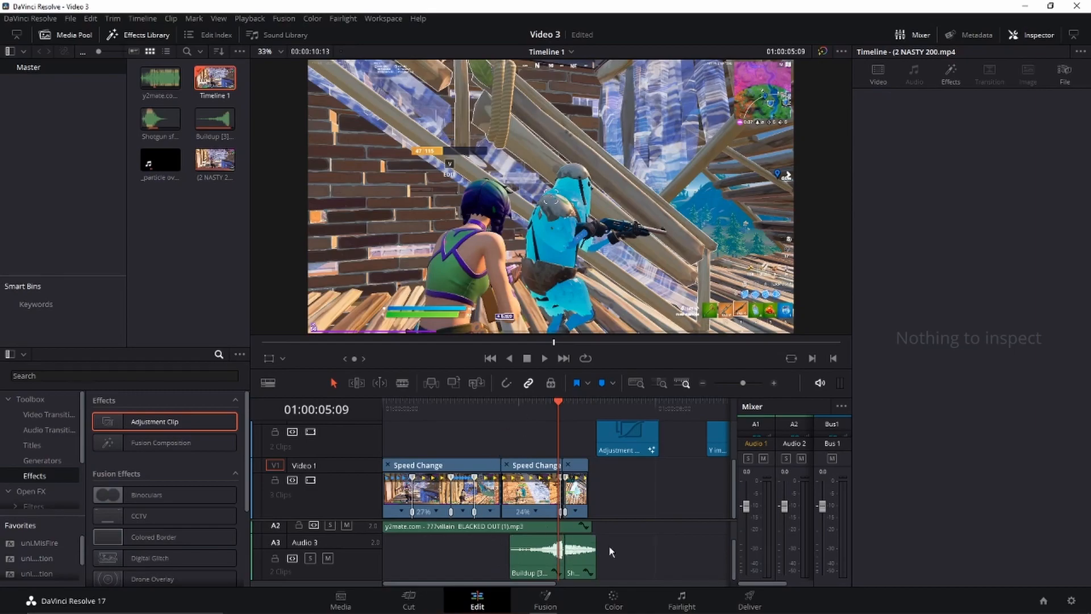
pyautogui.hotkey('ctrl', 's')
# Play the timeline from its start through the first gameplay clip and return to the cut before the second clip.
pyautogui.click(449, 403)
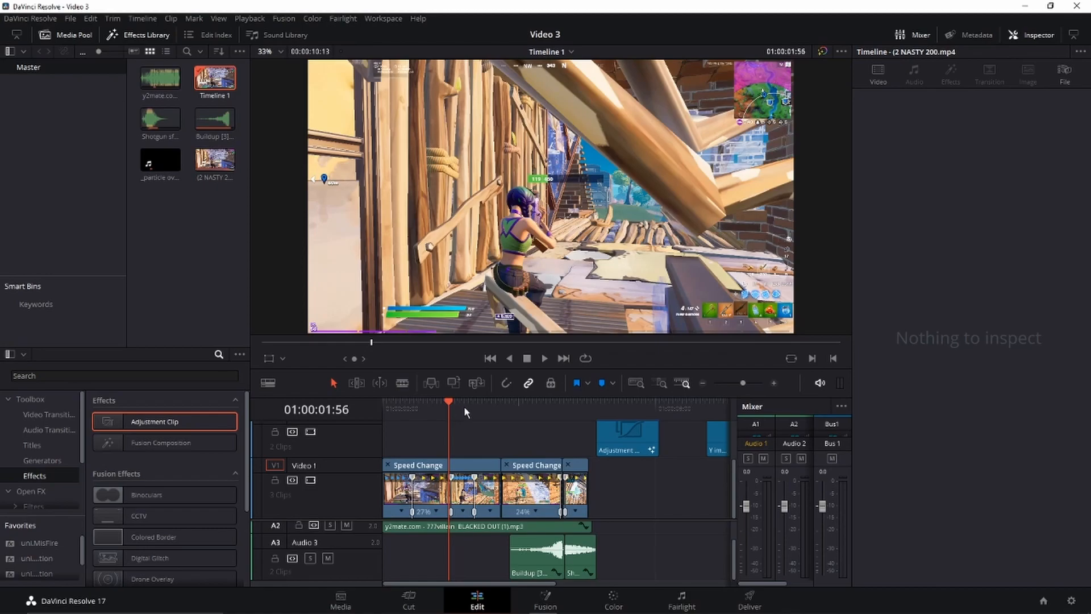
pyautogui.moveTo(469, 406); pyautogui.dragTo(337, 396)
pyautogui.press('space')
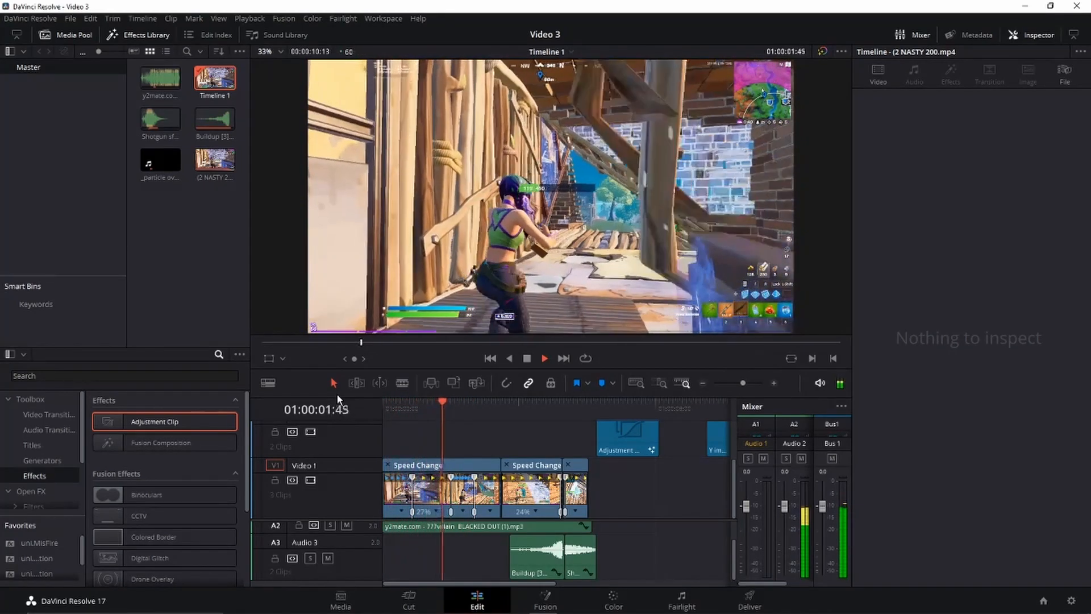
pyautogui.press('space')
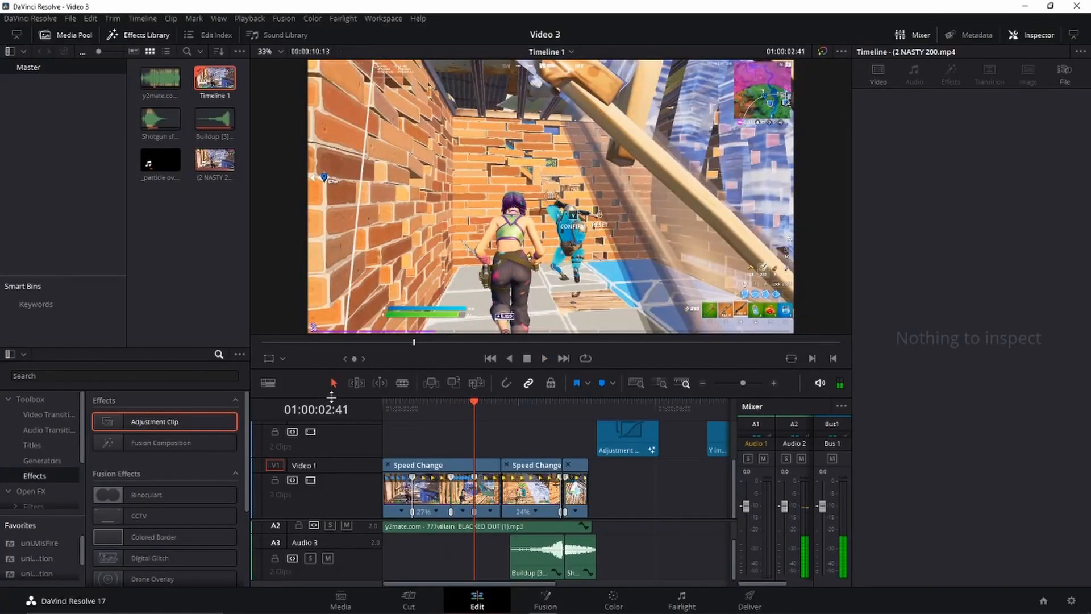
pyautogui.press('space')
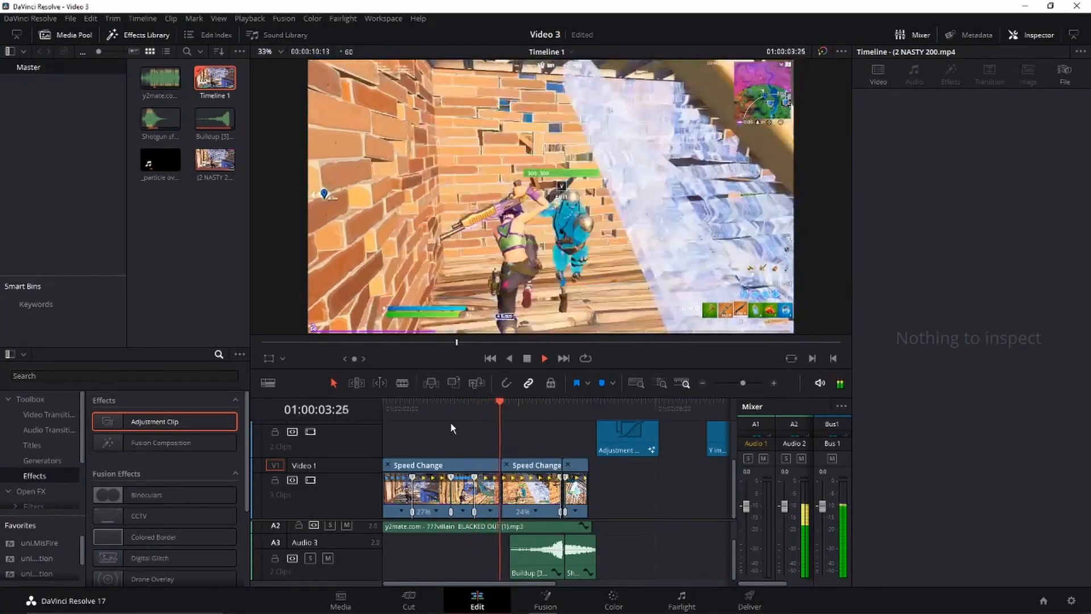
pyautogui.press('space')
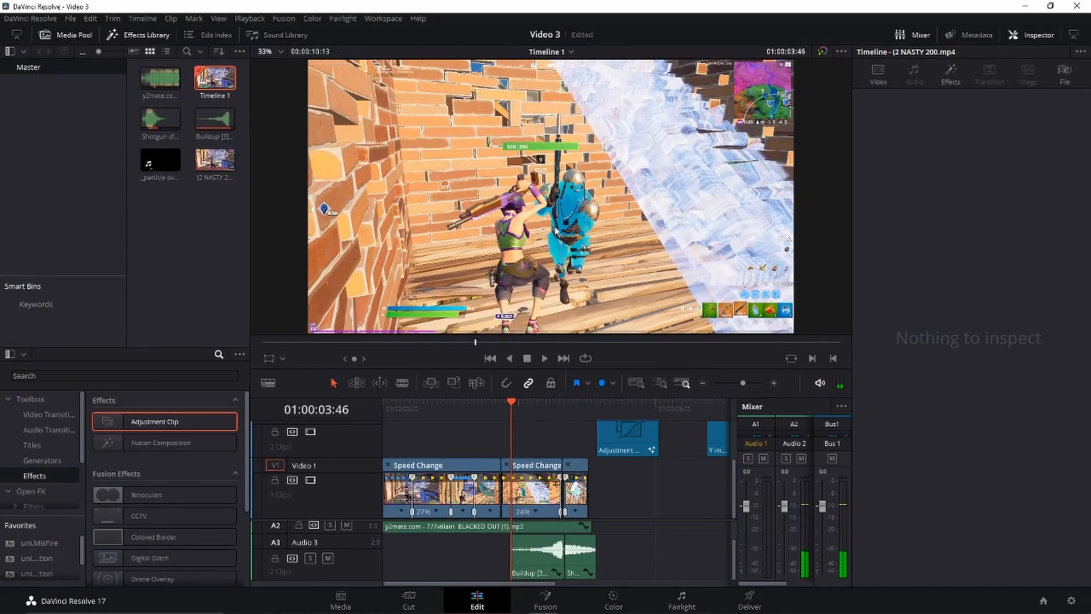
pyautogui.moveTo(516, 412); pyautogui.dragTo(500, 402)
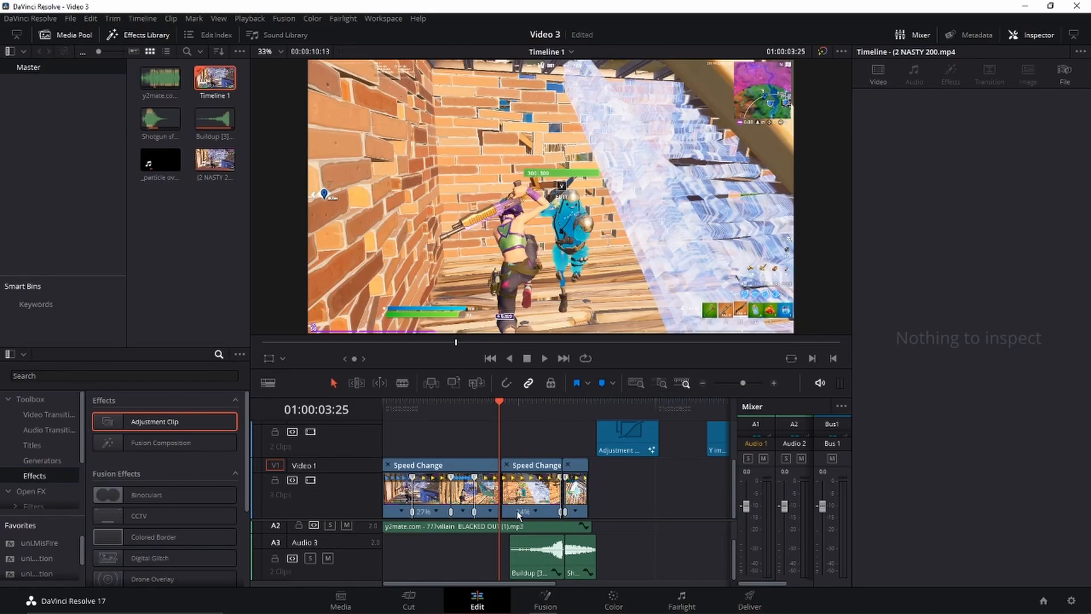
# Go to 01:00:05:13 and view the retime options of the second gameplay clip without applying any.
pyautogui.click(561, 410)
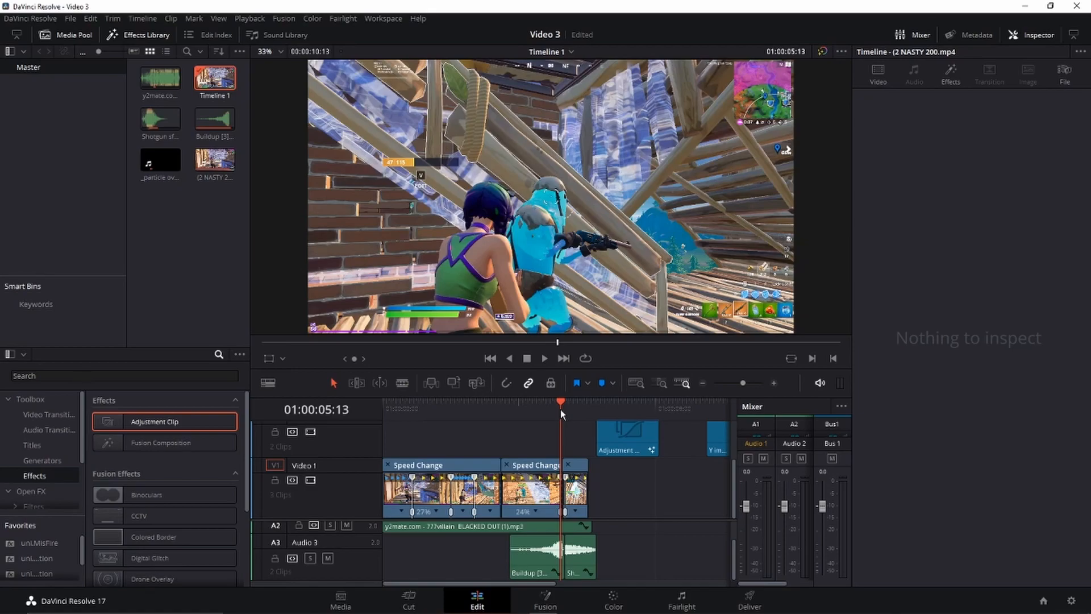
pyautogui.rightClick(549, 470)
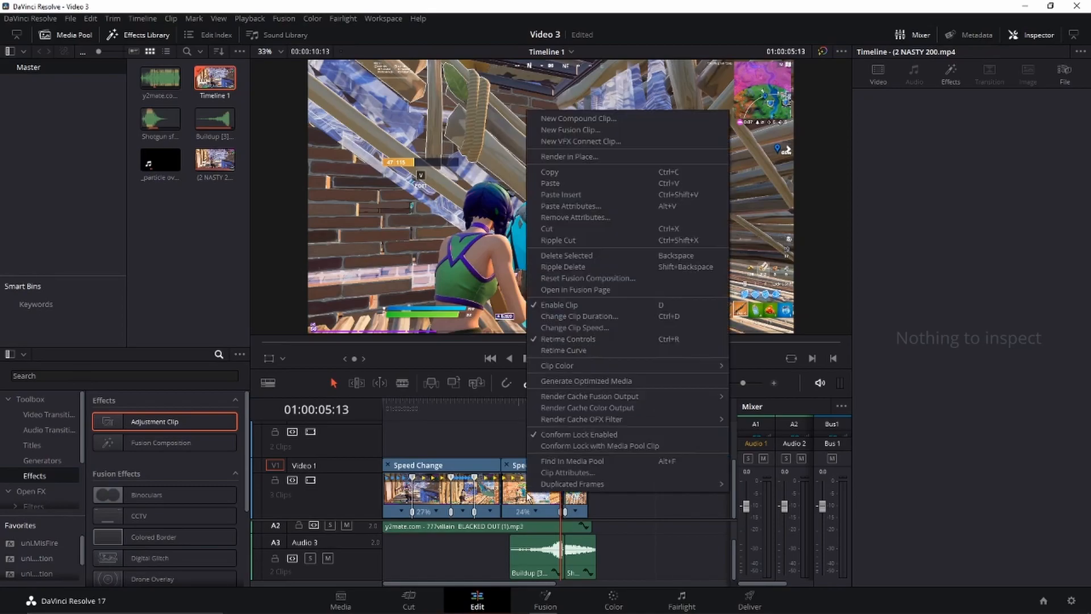
pyautogui.click(646, 517)
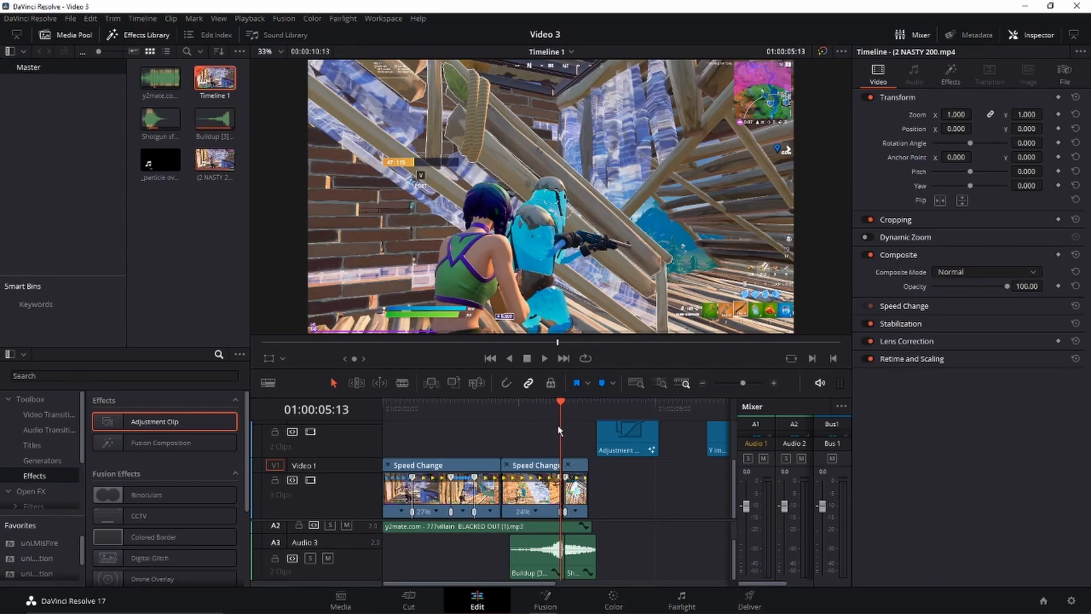
# Play the second gameplay clip through the slow-motion section and the shotgun hit.
pyautogui.click(568, 401)
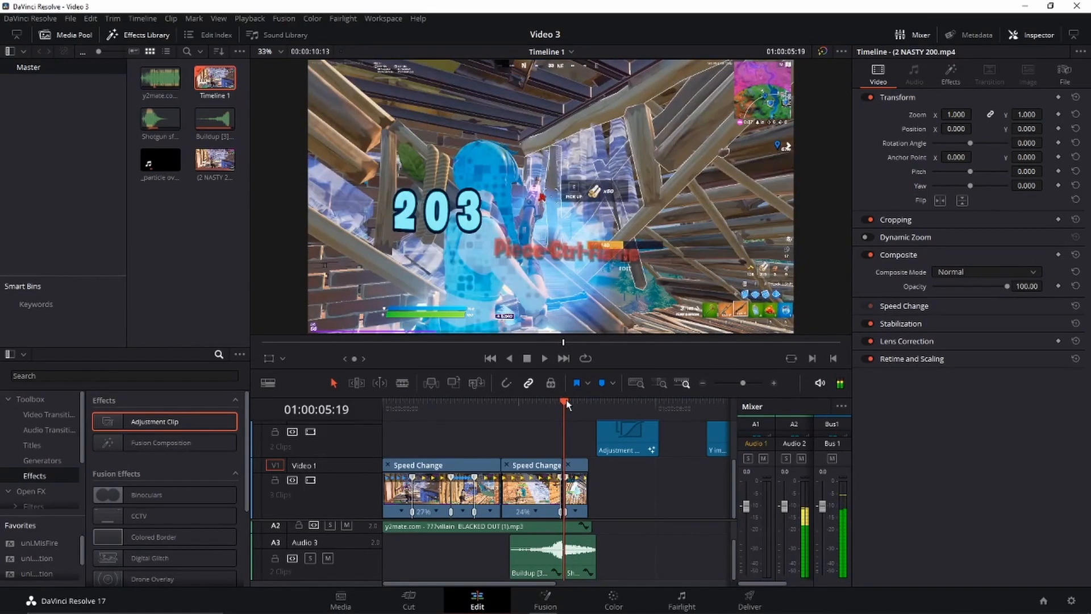
pyautogui.moveTo(542, 407); pyautogui.dragTo(510, 401)
pyautogui.press('space')
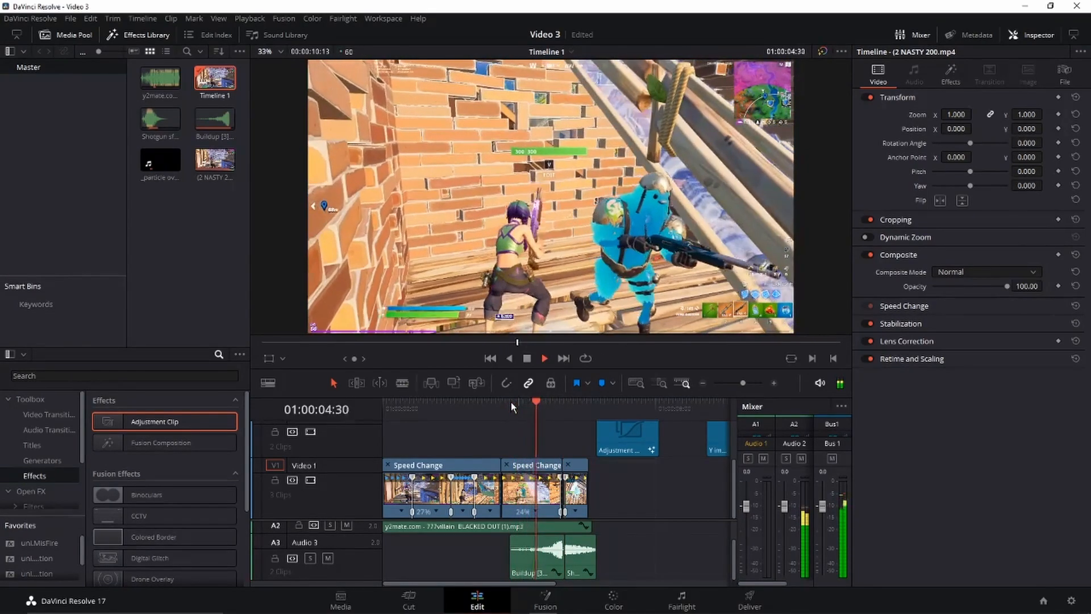
pyautogui.press('space')
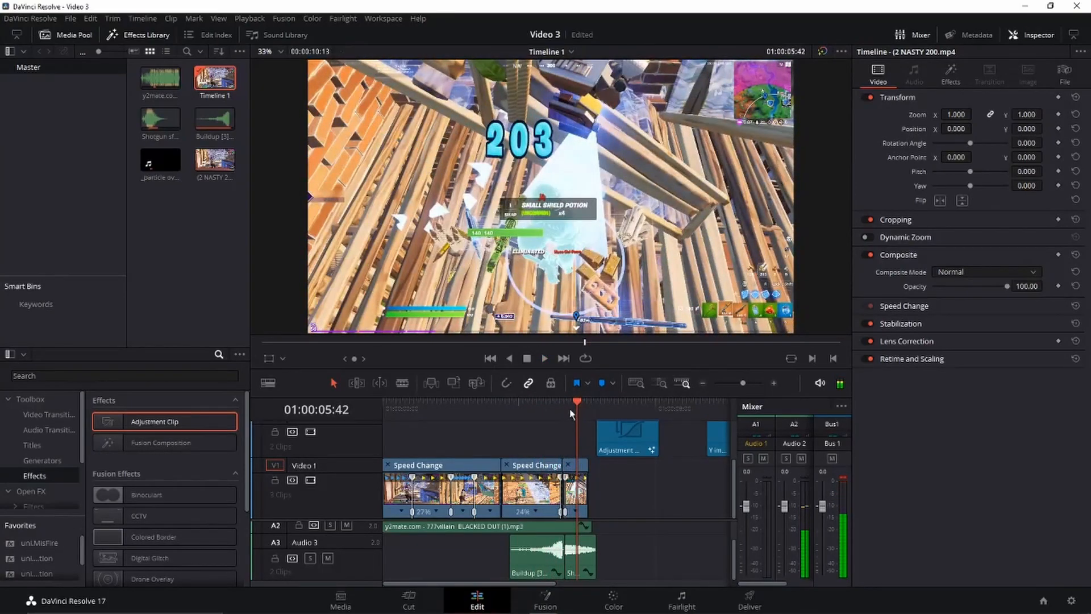
# Examine the volume and equalizer settings of the Buildup [3].wav clip and play it up to the gunshot.
pyautogui.click(553, 547)
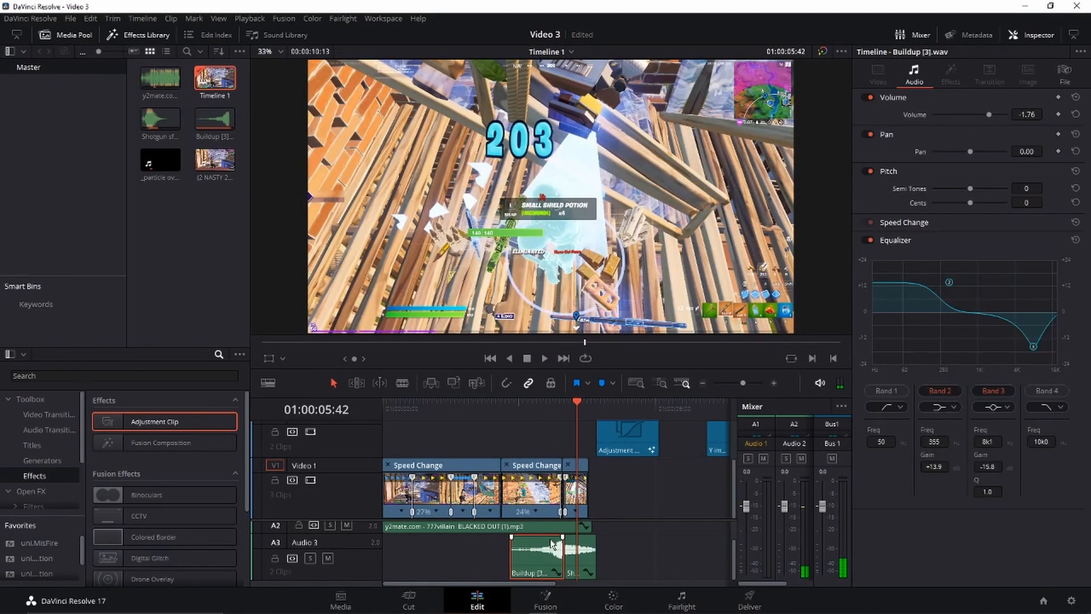
pyautogui.click(531, 402)
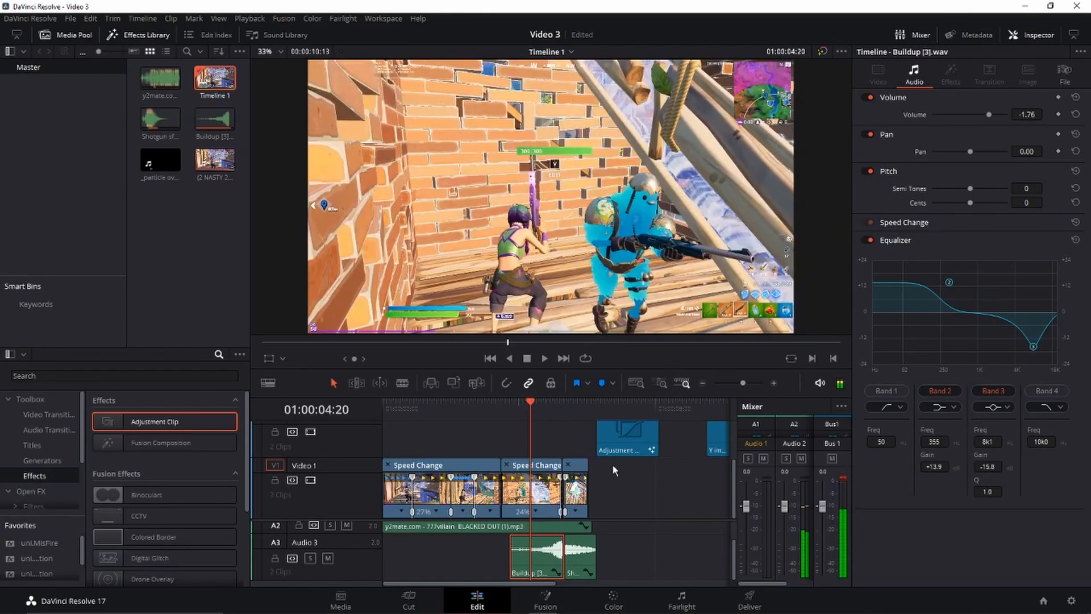
pyautogui.click(626, 479)
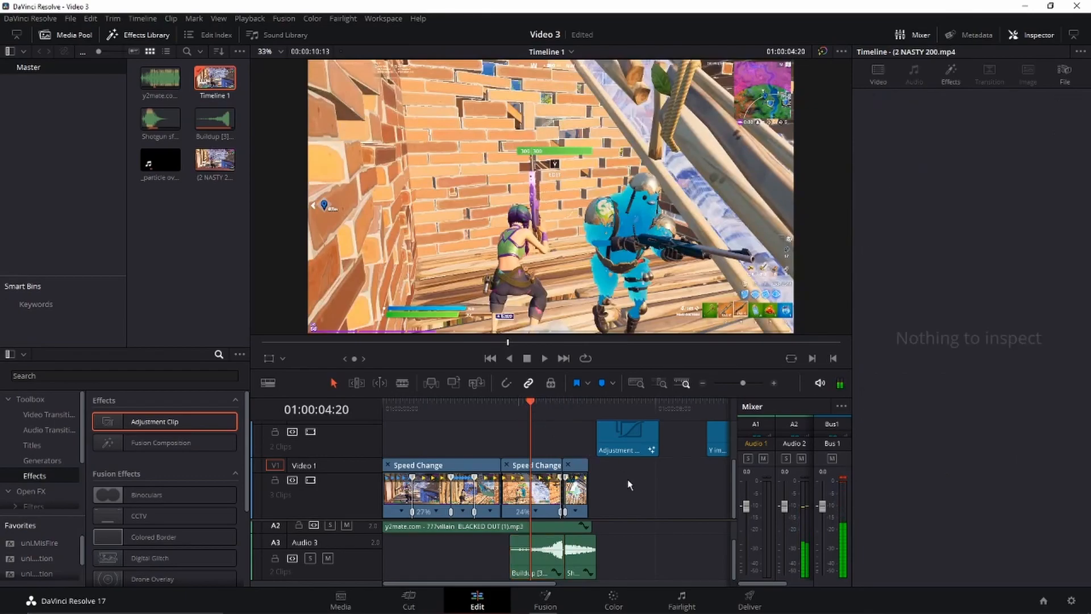
pyautogui.click(546, 548)
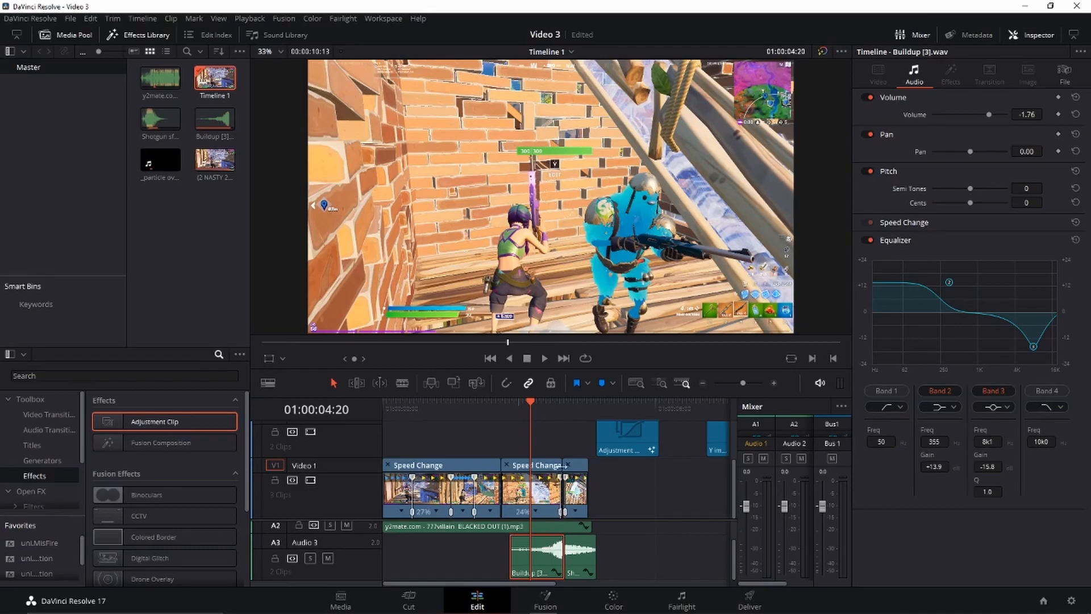
pyautogui.click(560, 407)
pyautogui.moveTo(560, 407); pyautogui.dragTo(564, 409)
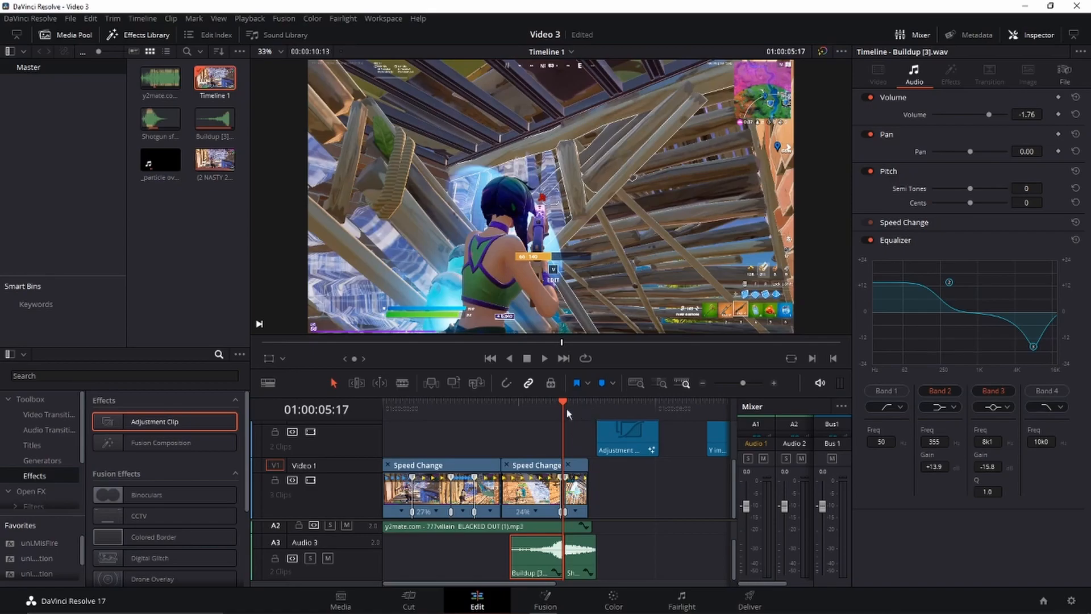
pyautogui.click(534, 401)
pyautogui.press('space')
pyautogui.press('space')
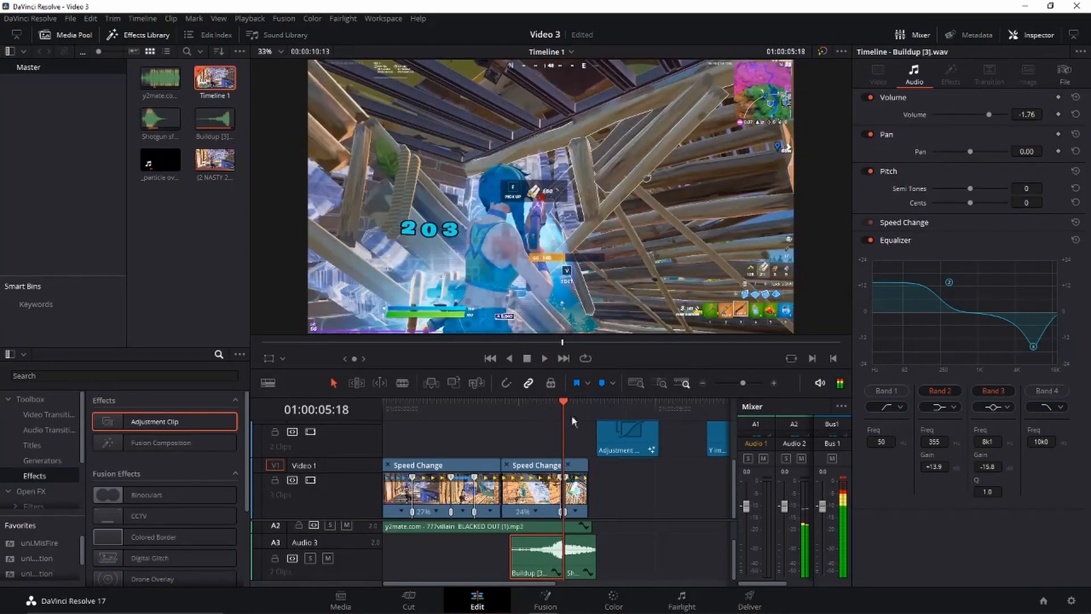
# Examine the audio settings of the Shotgun sfx clip, play it, and go back to 01:00:03:36.
pyautogui.click(580, 546)
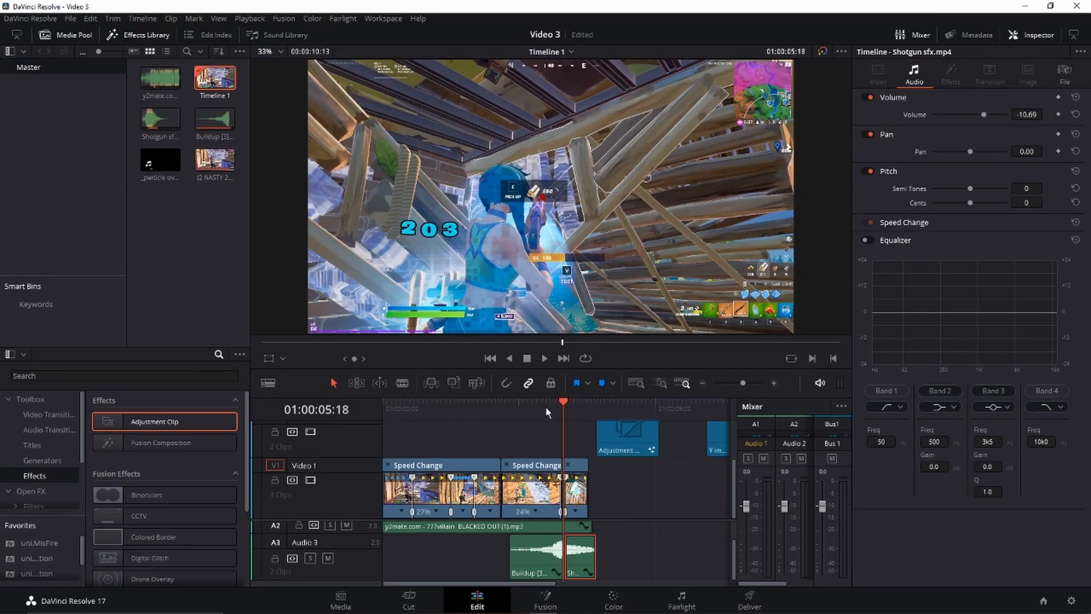
pyautogui.press('space')
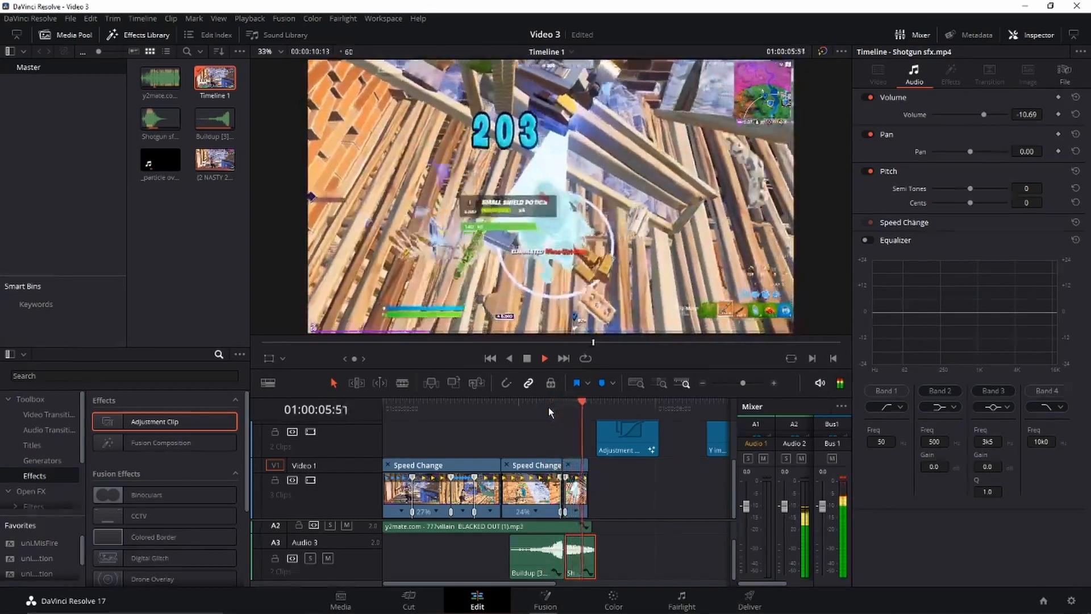
pyautogui.press('space')
pyautogui.click(549, 402)
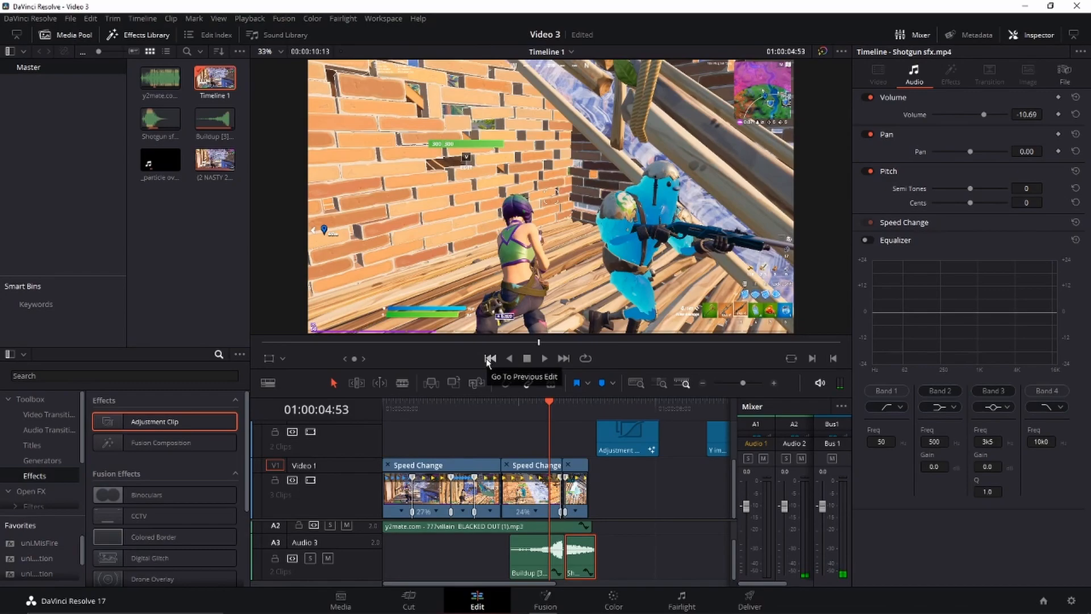
pyautogui.click(504, 405)
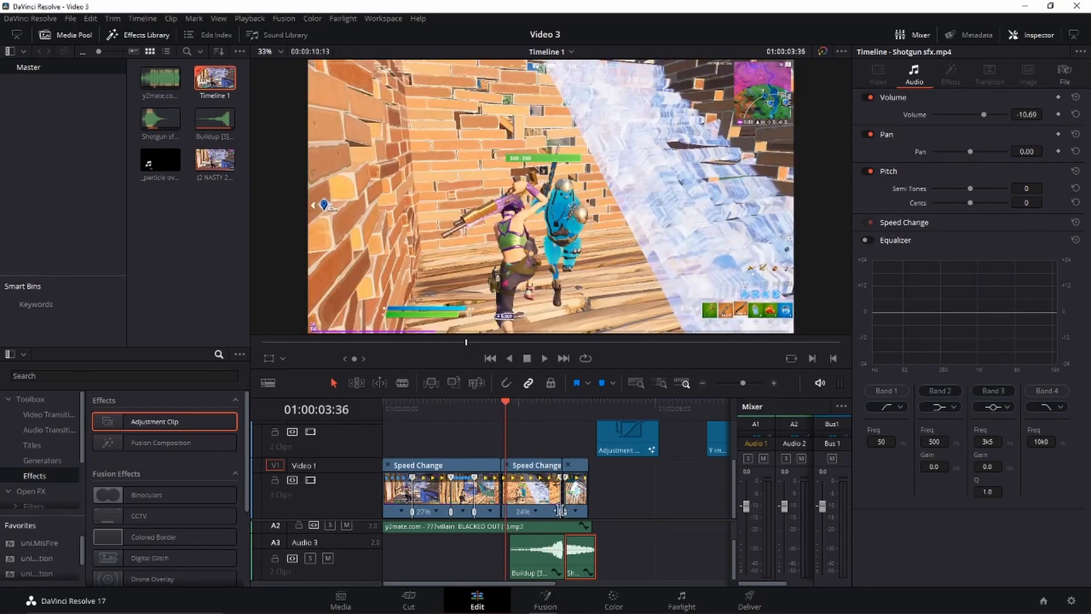
# Look over the video and audio tracks of the timeline and save the project.
pyautogui.scroll(-2, 614, 435)
pyautogui.scroll(3, 619, 474)
pyautogui.scroll(-1, 631, 477)
pyautogui.moveTo(146, 425)
pyautogui.mouseDown()
pyautogui.moveTo(523, 418)
pyautogui.moveTo(129, 427)
pyautogui.mouseUp()
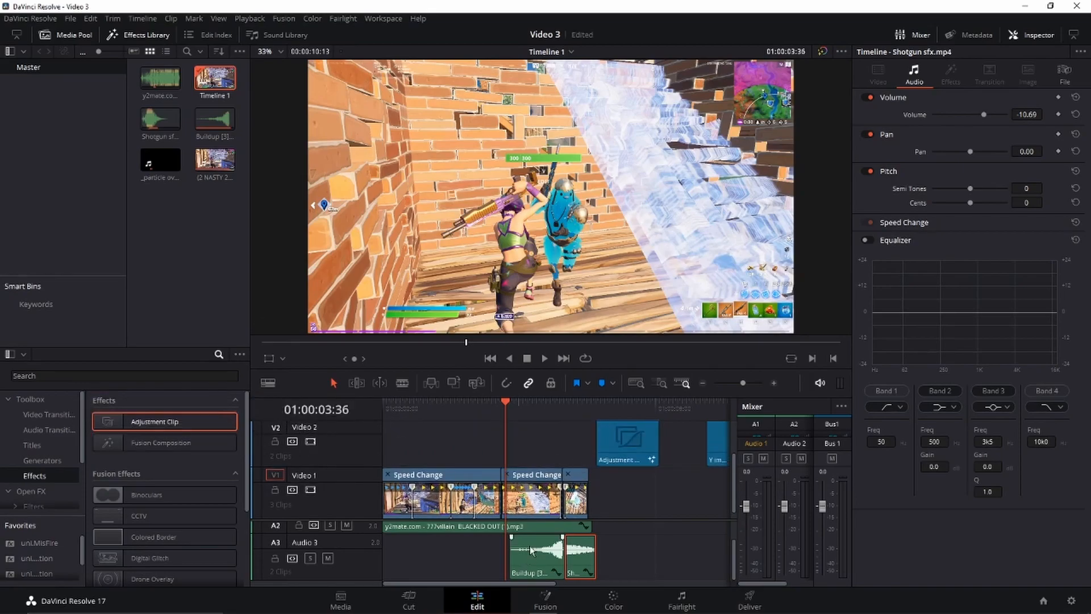
pyautogui.scroll(1, 529, 546)
pyautogui.hotkey('ctrl', 's')
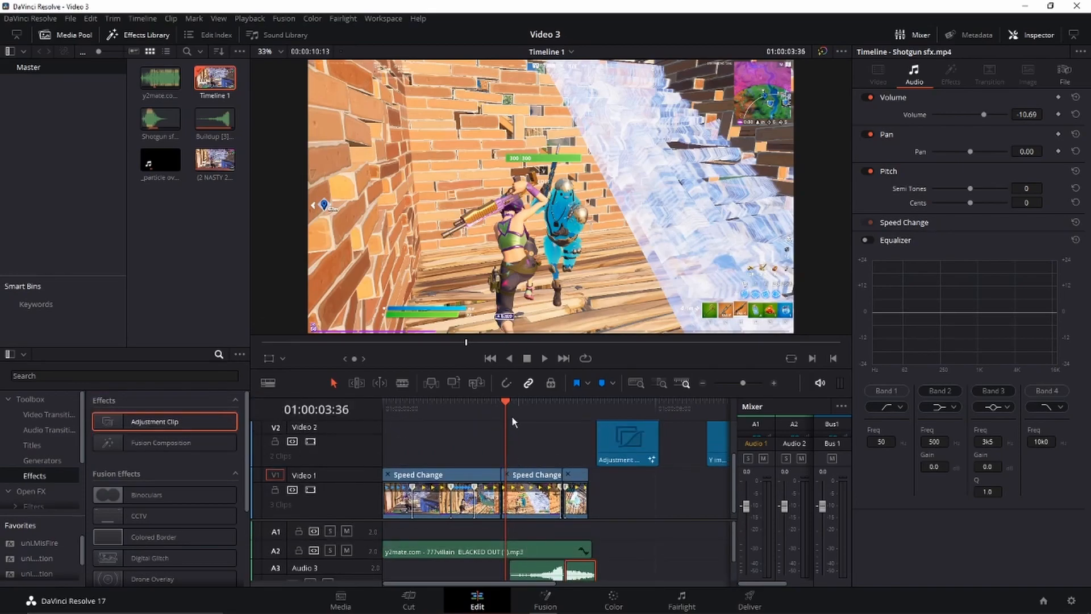
# Move the adjustment clip on Video 2 to 01:00:03:31 so it lies over the second gameplay clip.
pyautogui.click(550, 458)
pyautogui.scroll(-1, 544, 449)
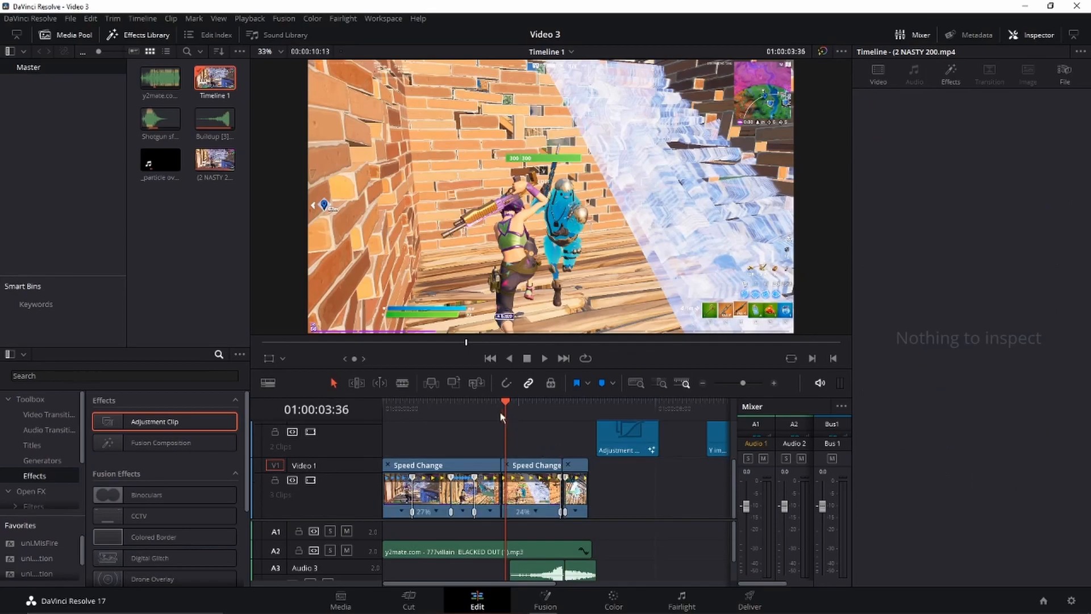
pyautogui.moveTo(505, 408); pyautogui.dragTo(502, 433)
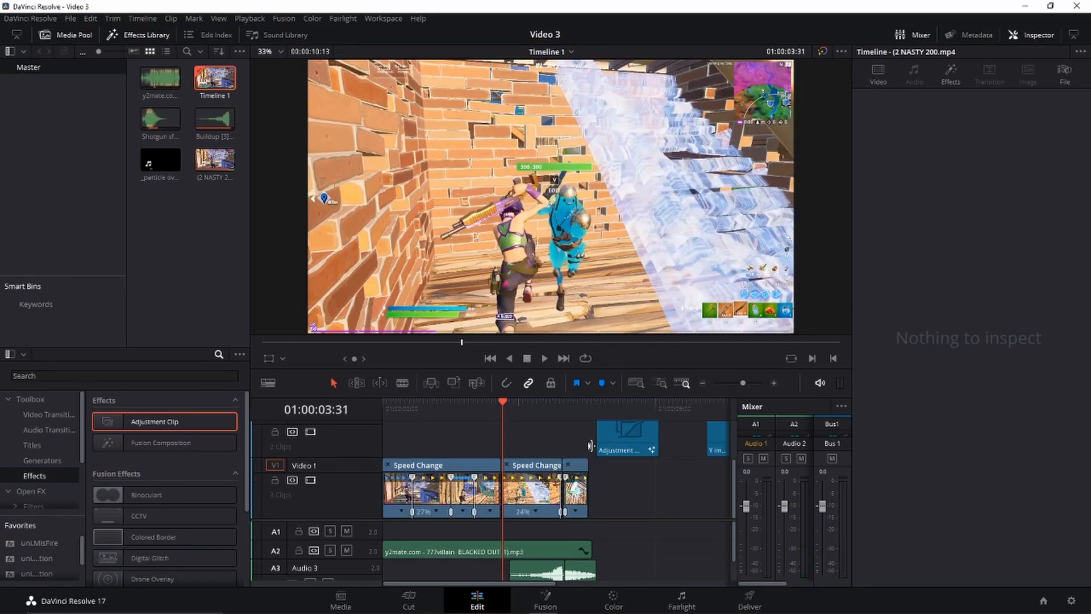
pyautogui.moveTo(611, 444); pyautogui.dragTo(524, 436)
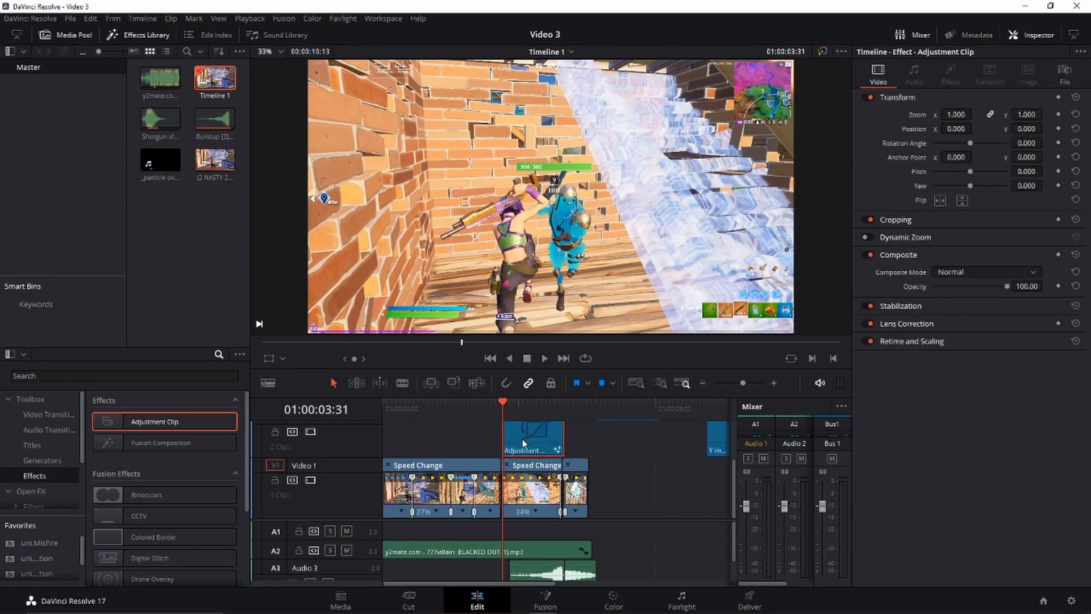
# Play the adjustment clip's effect around the gunshot from 01:00:05:09.
pyautogui.click(659, 383)
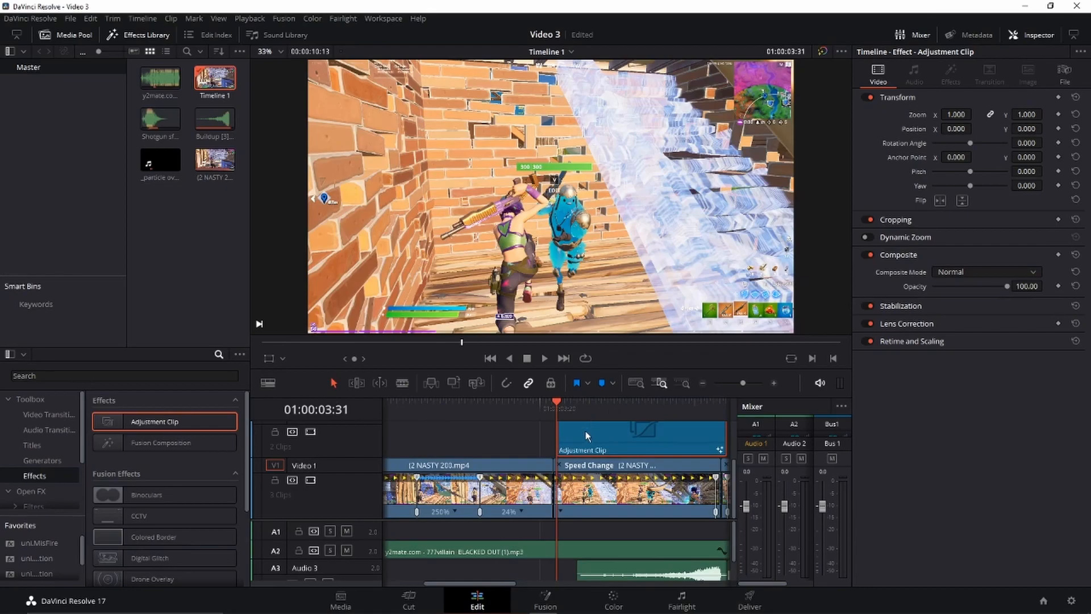
pyautogui.click(683, 384)
pyautogui.click(558, 406)
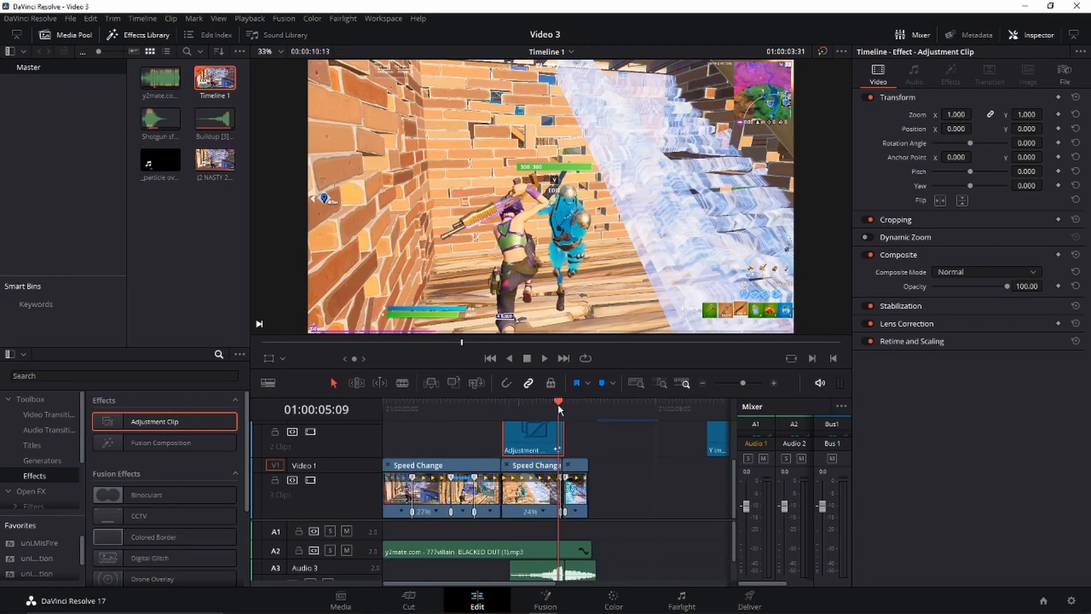
pyautogui.press('space')
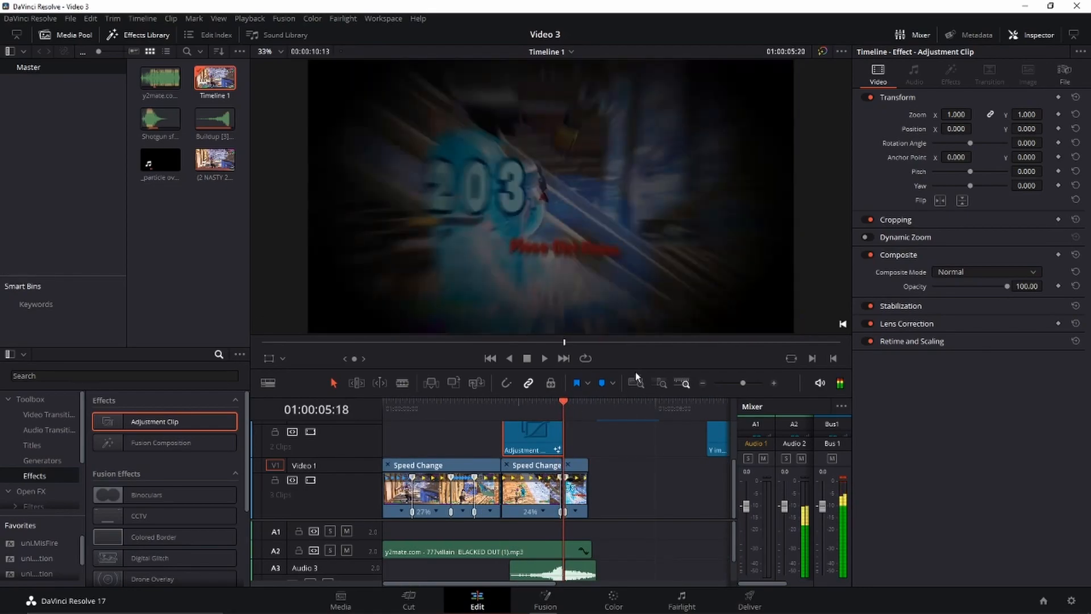
# Trim the end of the adjustment clip on Video 2 back by 4 frames, close to the gunshot.
pyautogui.press('space')
pyautogui.click(659, 383)
pyautogui.click(551, 407)
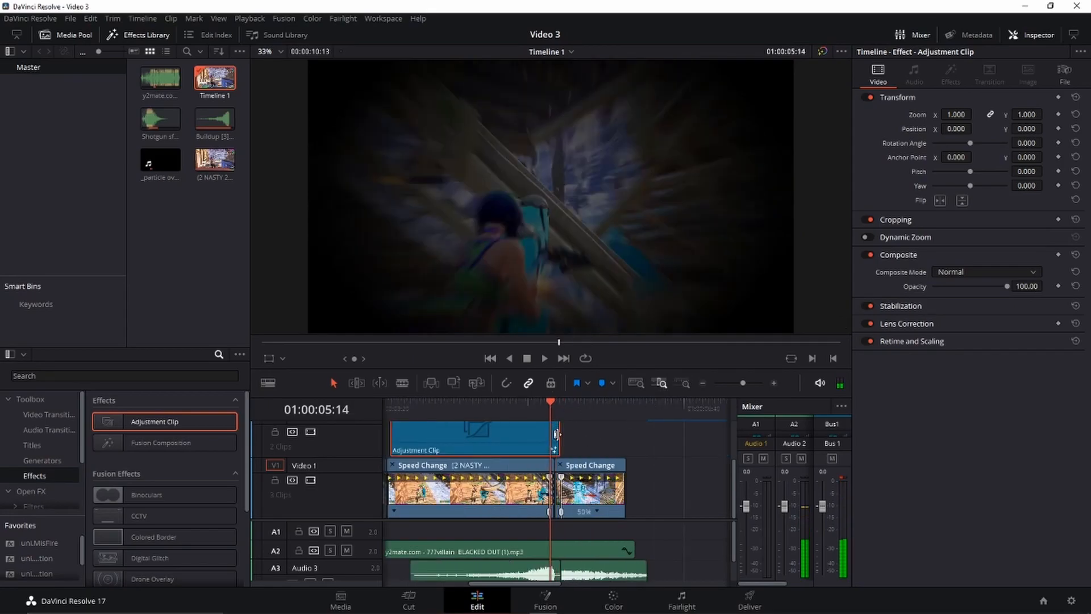
pyautogui.moveTo(556, 434); pyautogui.dragTo(551, 433)
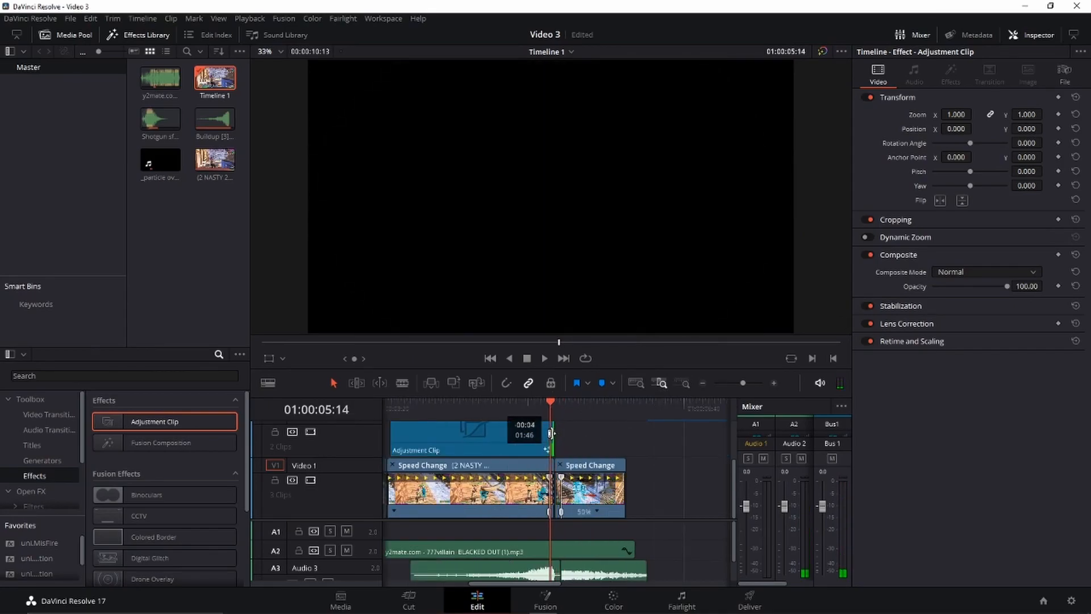
pyautogui.click(557, 407)
pyautogui.click(681, 385)
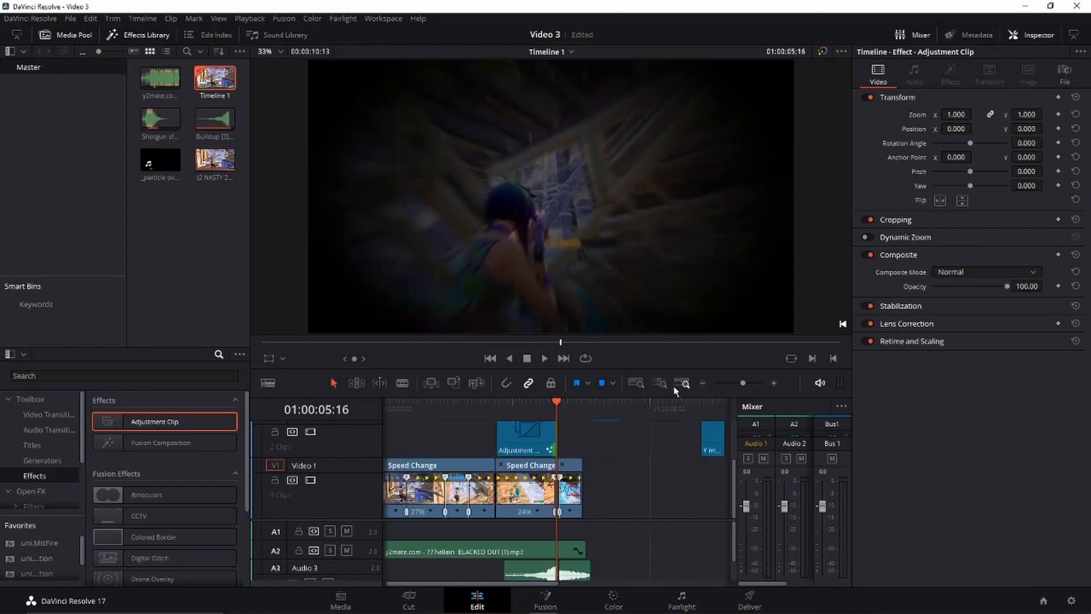
# Open the adjustment clip's node graph on the Fusion page and select its MediaOut1 node.
pyautogui.moveTo(528, 405); pyautogui.dragTo(507, 405)
pyautogui.click(529, 447)
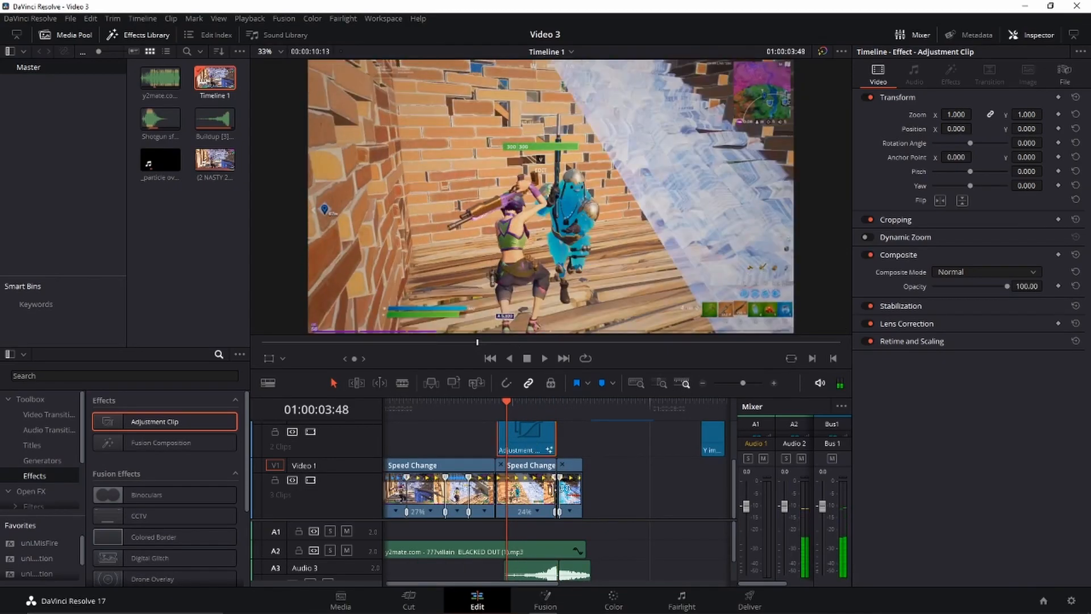
pyautogui.click(531, 598)
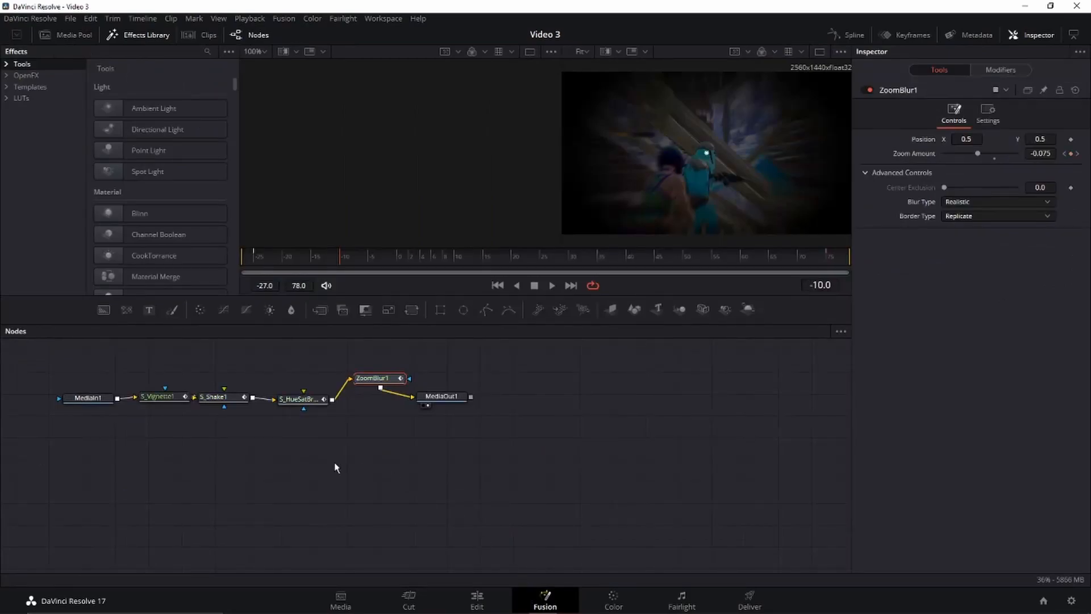
pyautogui.click(449, 397)
pyautogui.click(204, 445)
pyautogui.moveTo(216, 437); pyautogui.dragTo(451, 529)
# Search the Fusion tool list for the S_Vignette and S_Shake effects.
pyautogui.hotkey('shift', 'space')
pyautogui.write('s')
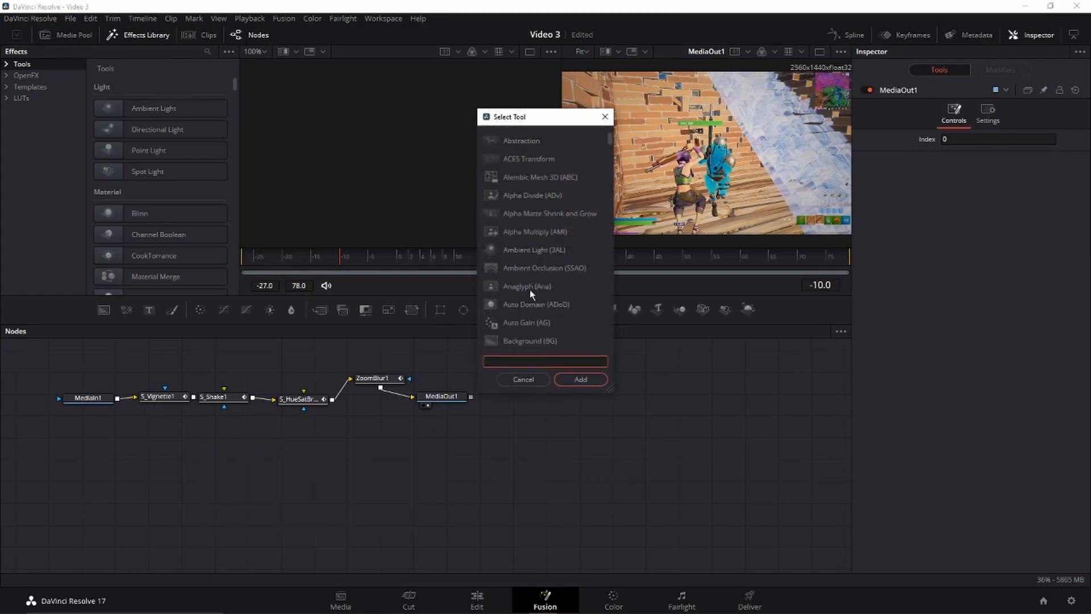
pyautogui.write('_vi')
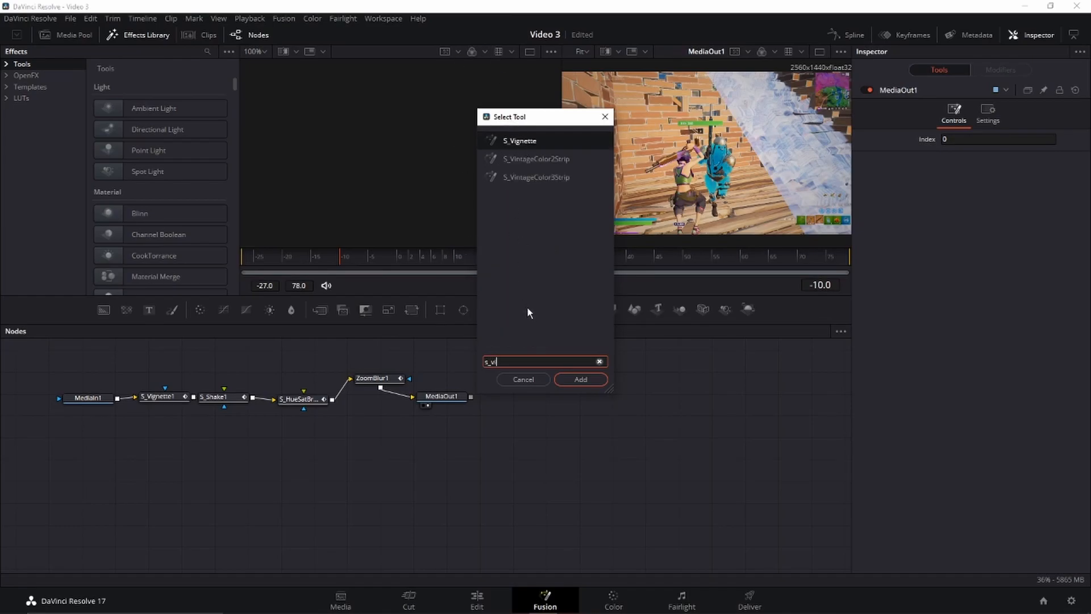
pyautogui.moveTo(518, 362); pyautogui.dragTo(458, 362)
pyautogui.click(523, 361)
pyautogui.press('BackSpace')
pyautogui.press('BackSpace')
pyautogui.write('sha')
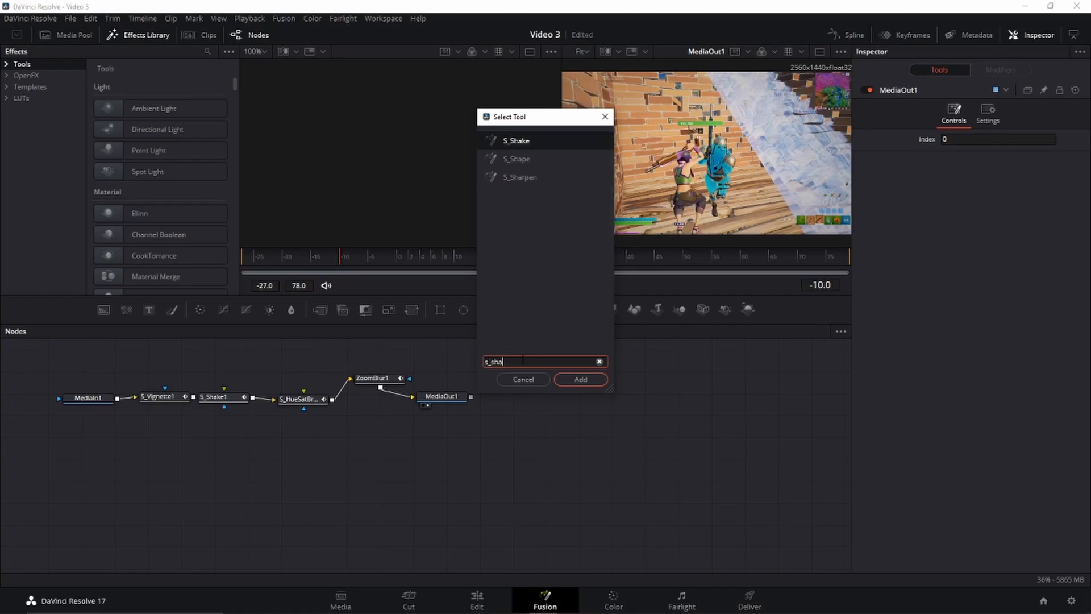
# Search the Fusion tool list for the S_ hue effect and close the list without adding a tool.
pyautogui.press('BackSpace')
pyautogui.press('BackSpace')
pyautogui.press('BackSpace')
pyautogui.write('hue')
pyautogui.press('BackSpace')
pyautogui.press('BackSpace')
pyautogui.press('BackSpace')
pyautogui.press('BackSpace')
pyautogui.press('BackSpace')
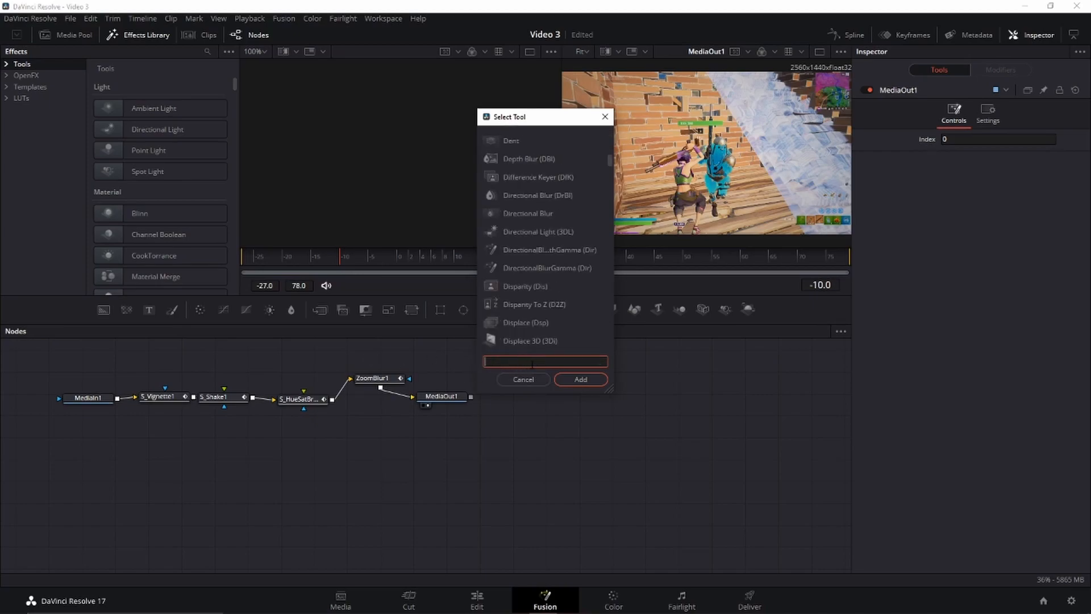
pyautogui.click(523, 379)
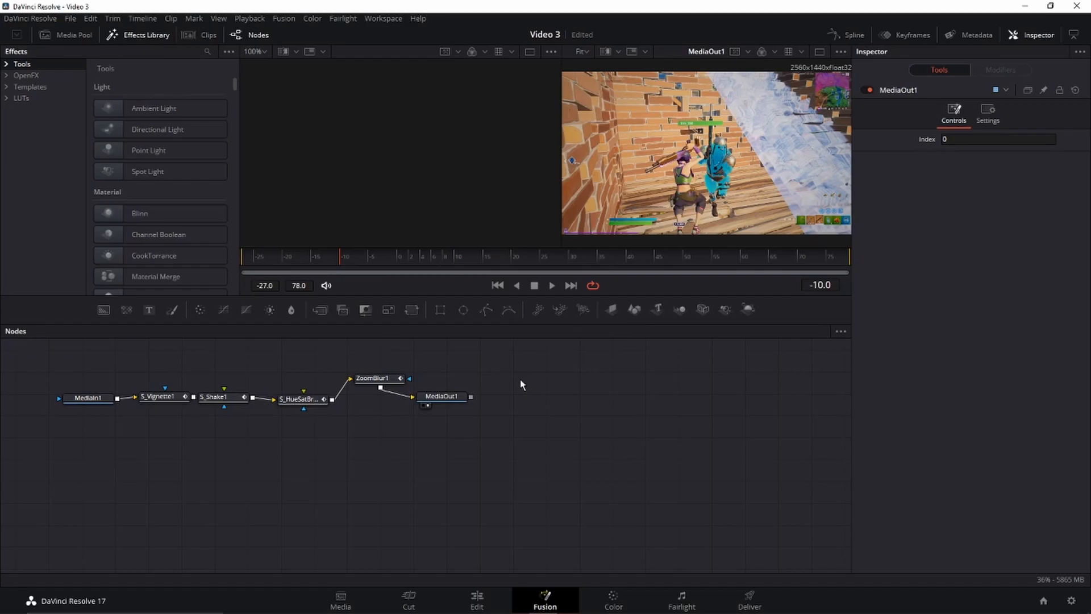
# Examine the S_HueSatBright1 settings and the Opacity keyframes of S_Vignette1 at frames -27 and 64.
pyautogui.click(289, 401)
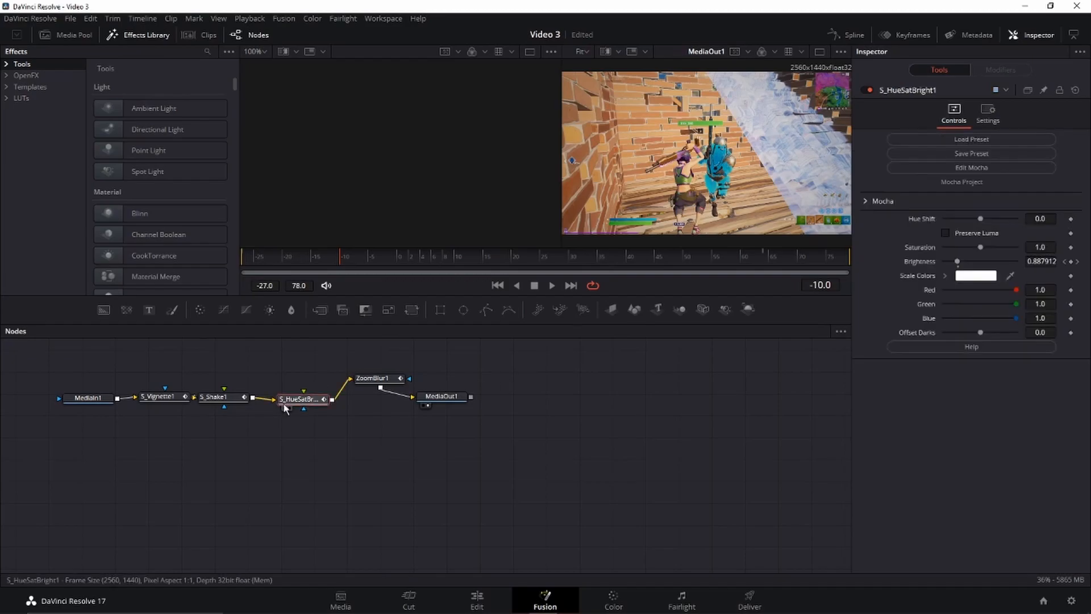
pyautogui.click(162, 396)
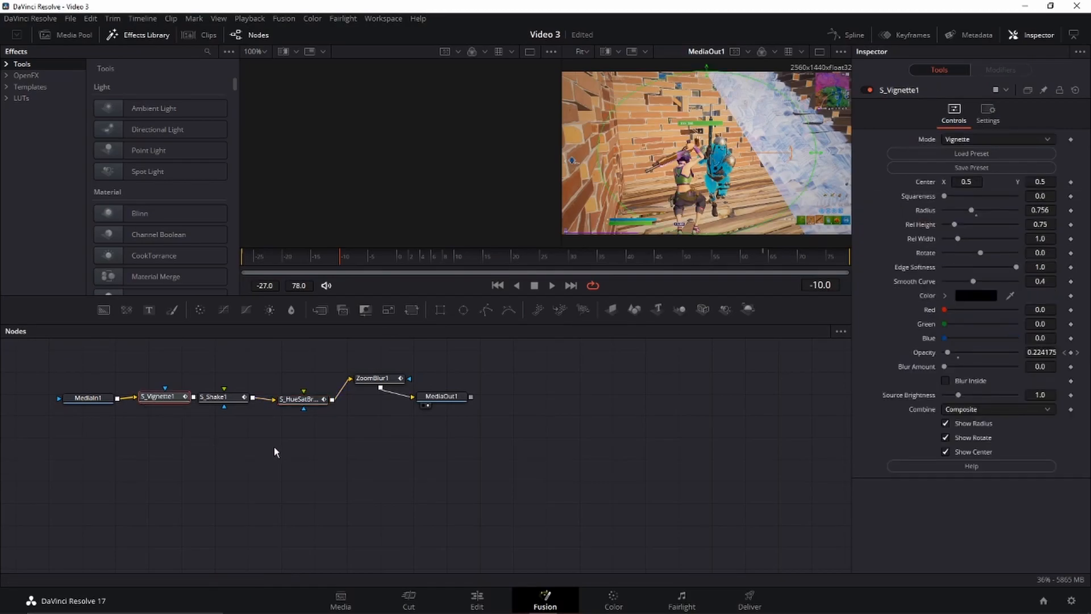
pyautogui.click(246, 255)
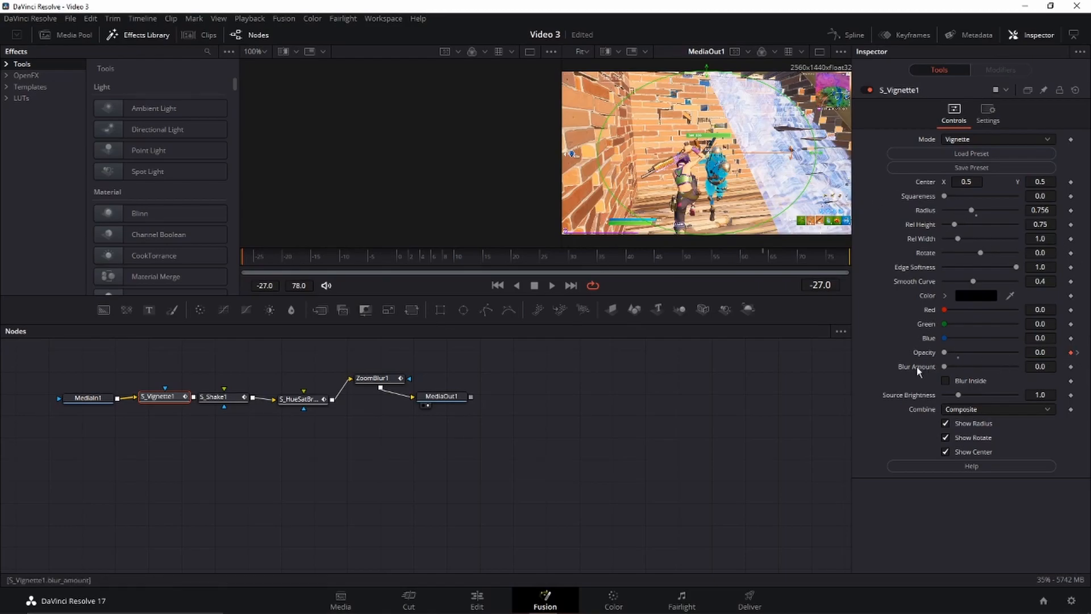
pyautogui.click(1077, 352)
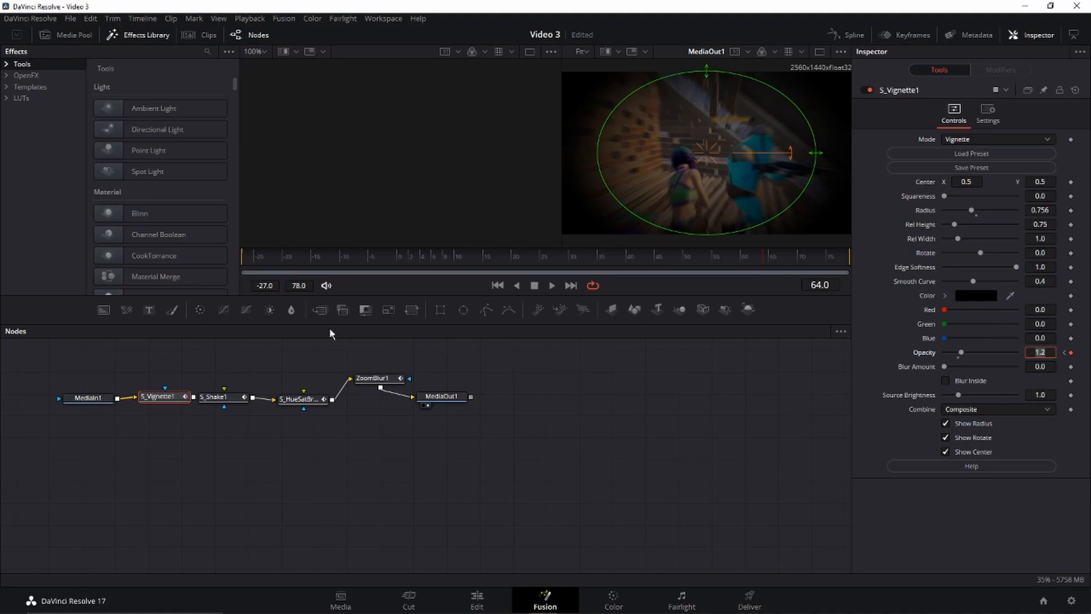
pyautogui.moveTo(226, 396)
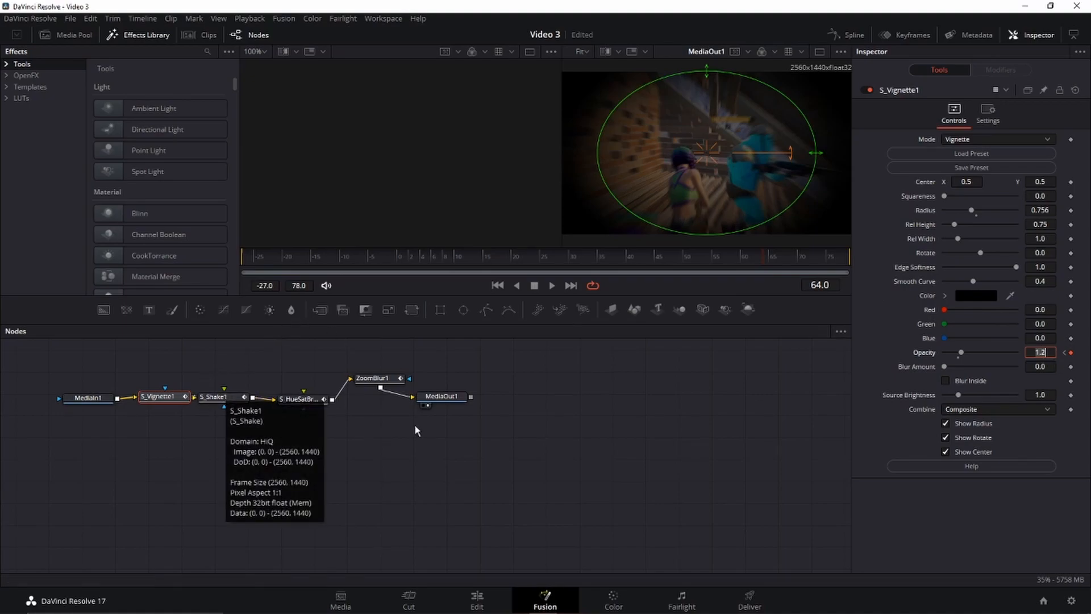
# Try an Opacity of 1.5 on the S_Vignette1 keyframe at frame 64 and set it back to 1.2.
pyautogui.click(1046, 353)
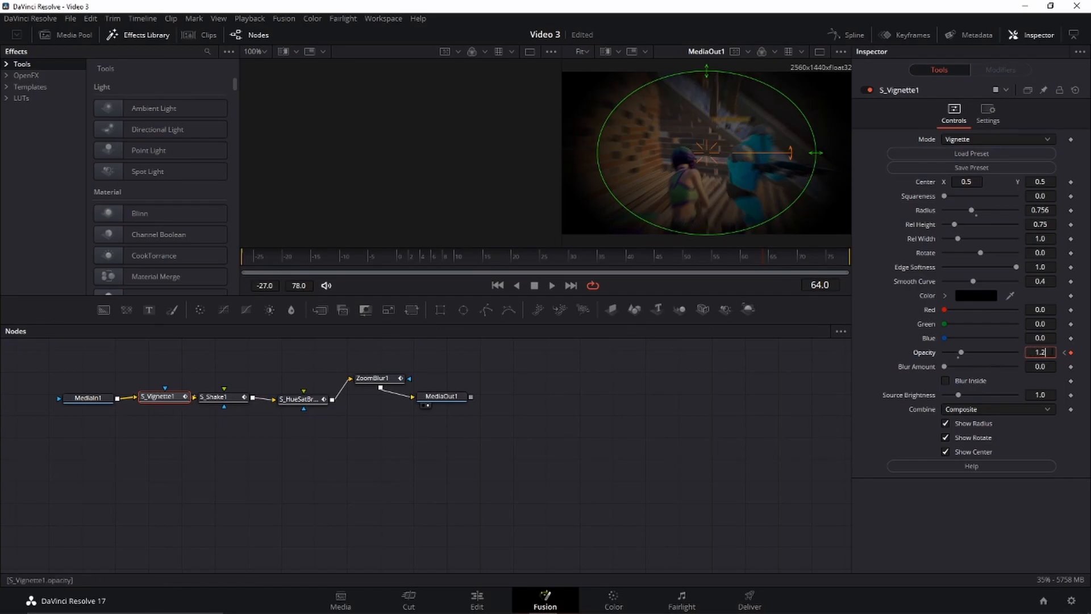
pyautogui.press('BackSpace')
pyautogui.write('5')
pyautogui.press('Return')
pyautogui.click(1045, 352)
pyautogui.press('BackSpace')
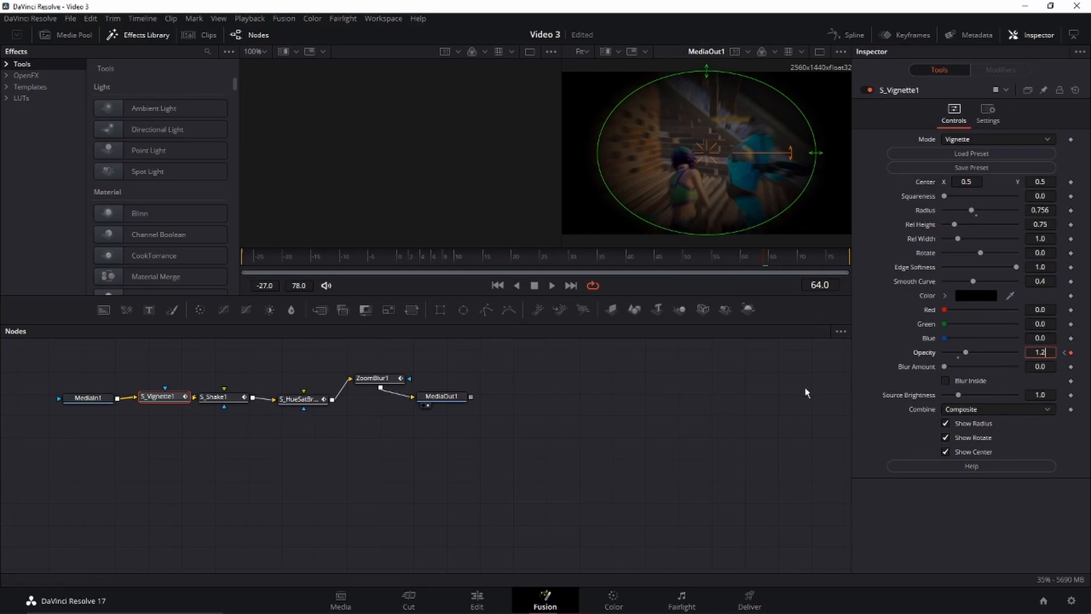
pyautogui.write('2')
pyautogui.press('Return')
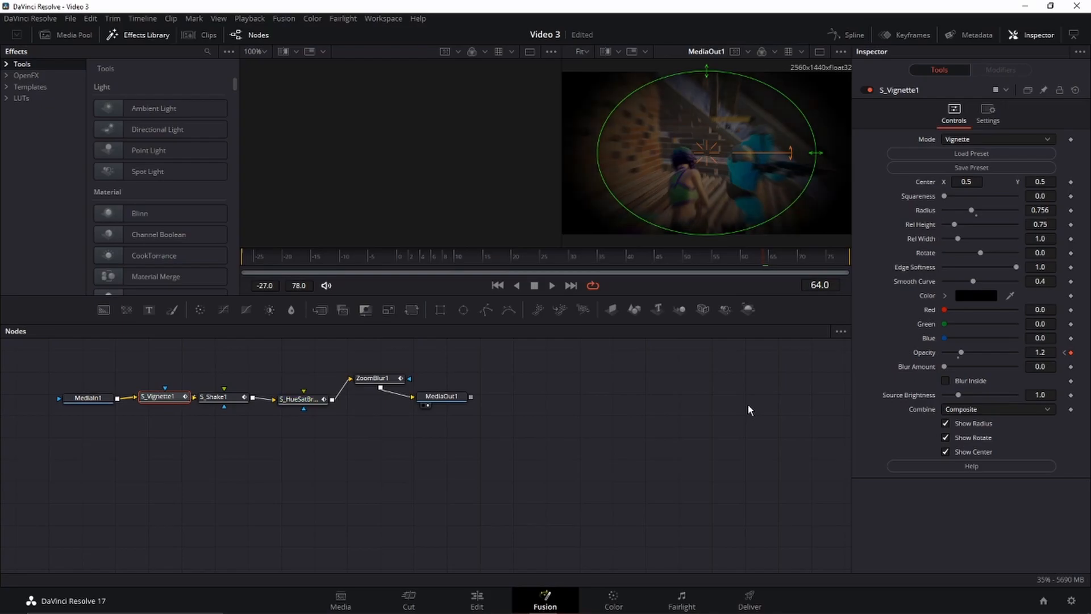
# Examine the Amplitude keyframes of the S_Shake1 node at frames -27 and 64.
pyautogui.click(238, 398)
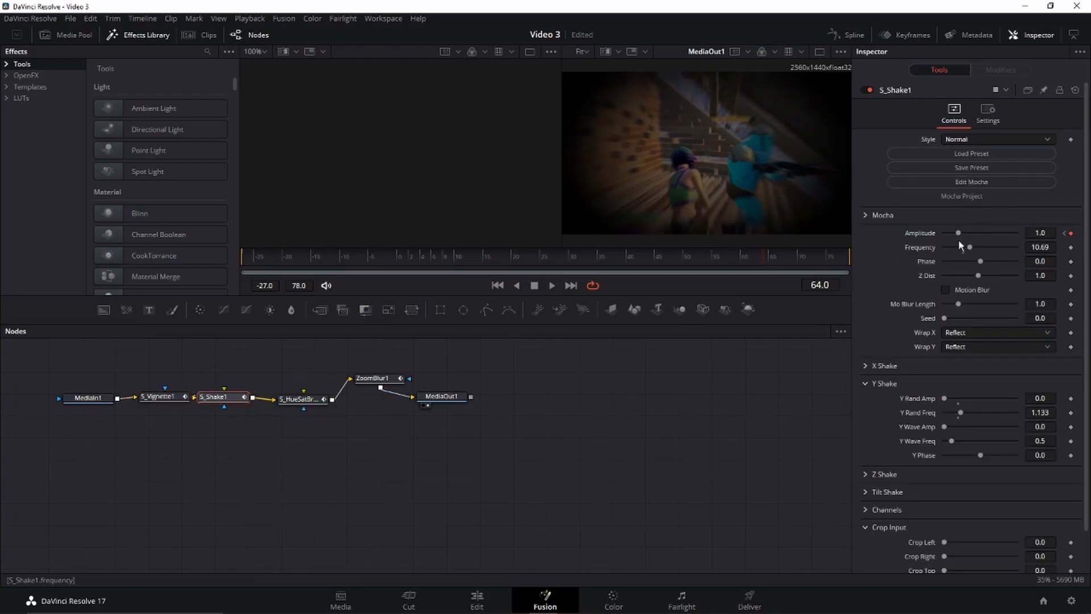
pyautogui.click(1065, 234)
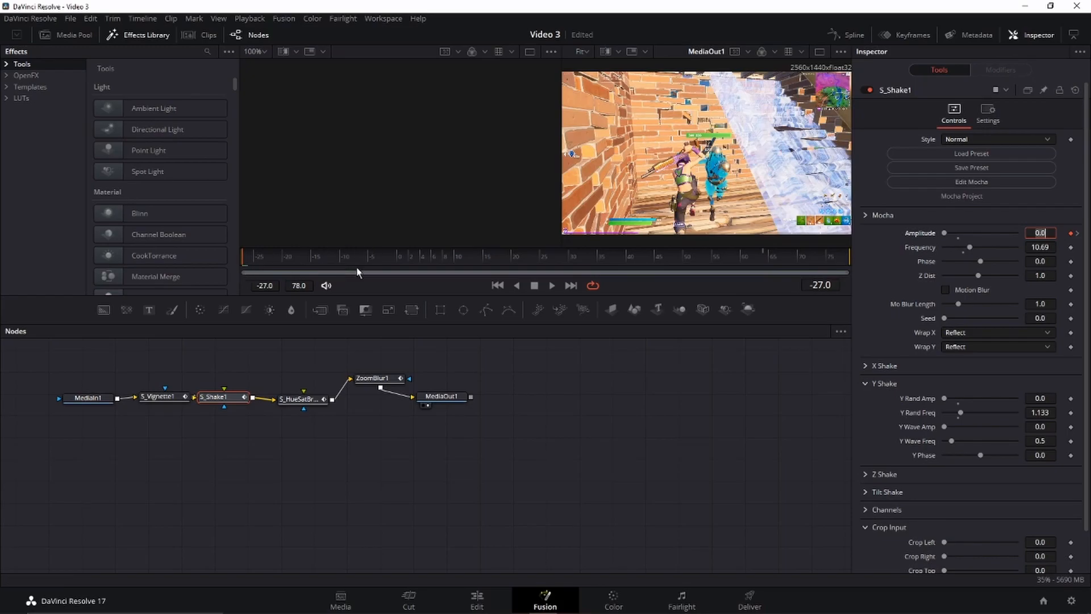
pyautogui.click(1078, 235)
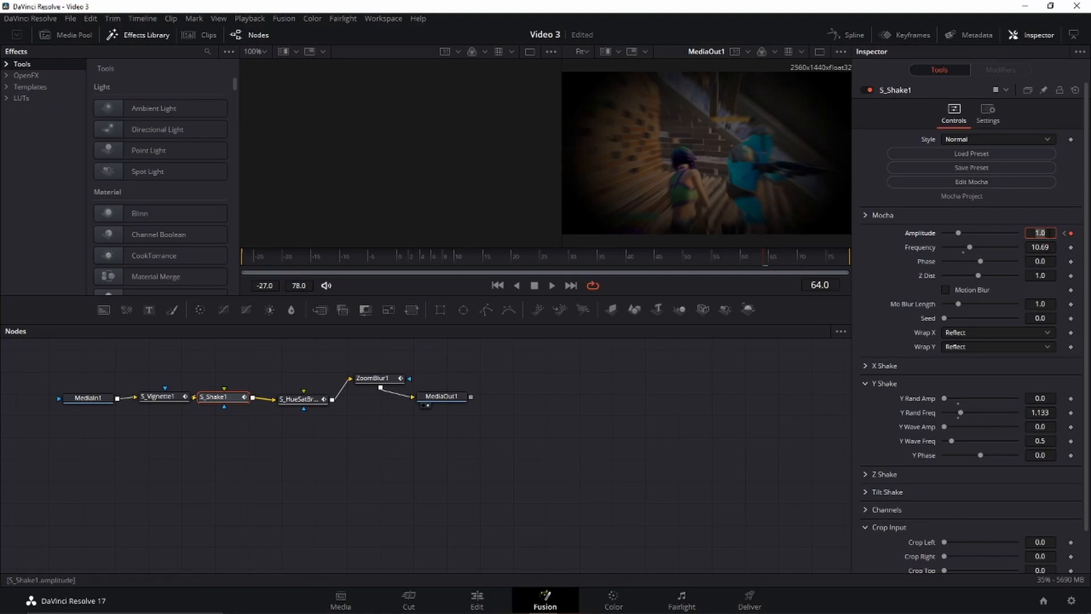
pyautogui.click(366, 467)
pyautogui.click(1046, 233)
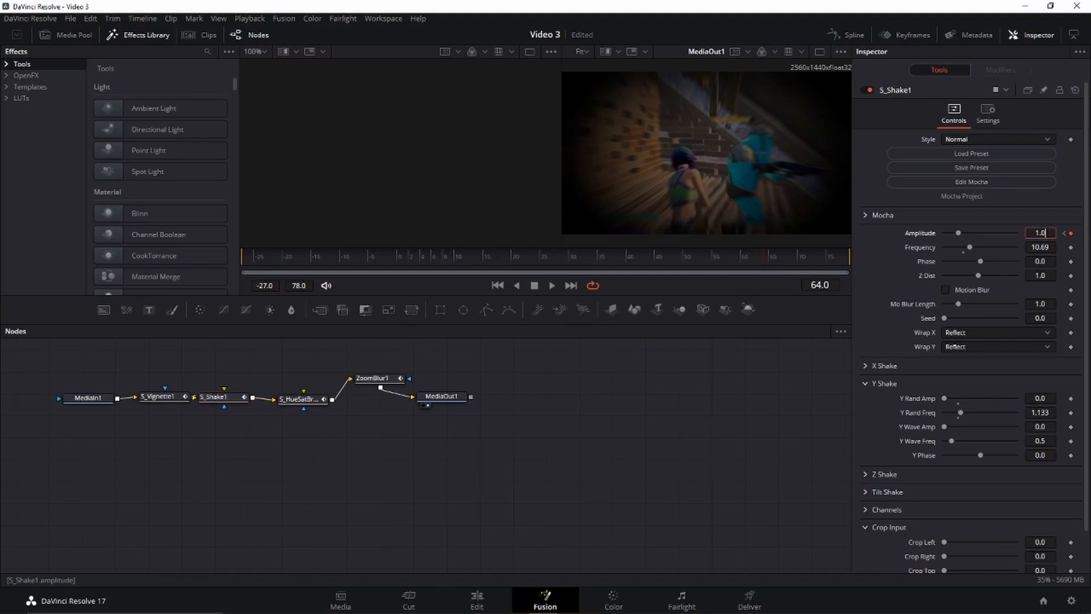
pyautogui.click(840, 372)
# Examine the Brightness keyframes of the S_HueSatBright1 node at frames -27 and 64.
pyautogui.click(294, 404)
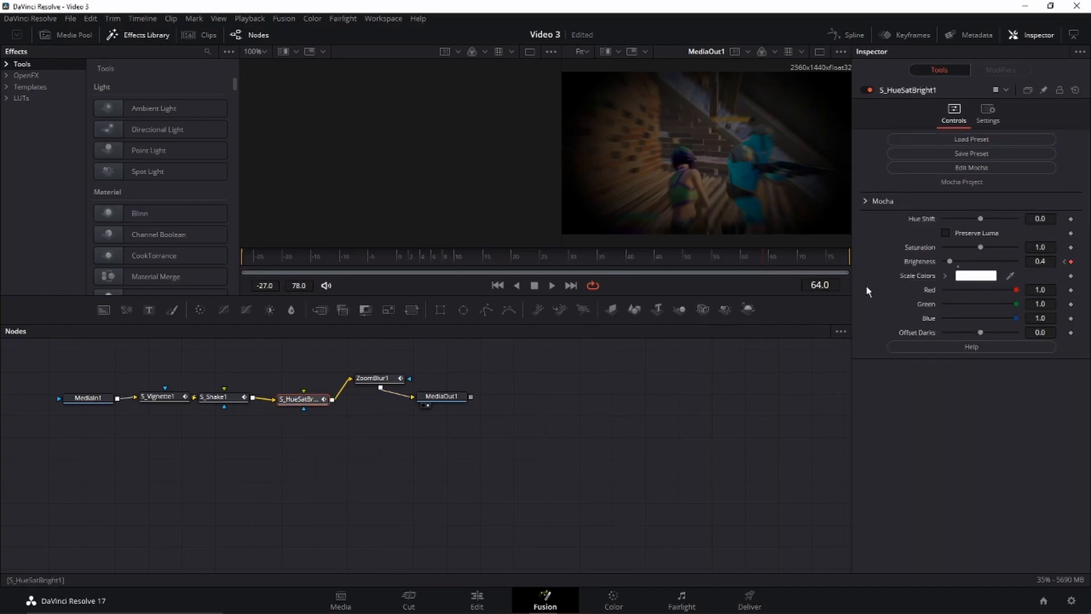
pyautogui.click(1063, 262)
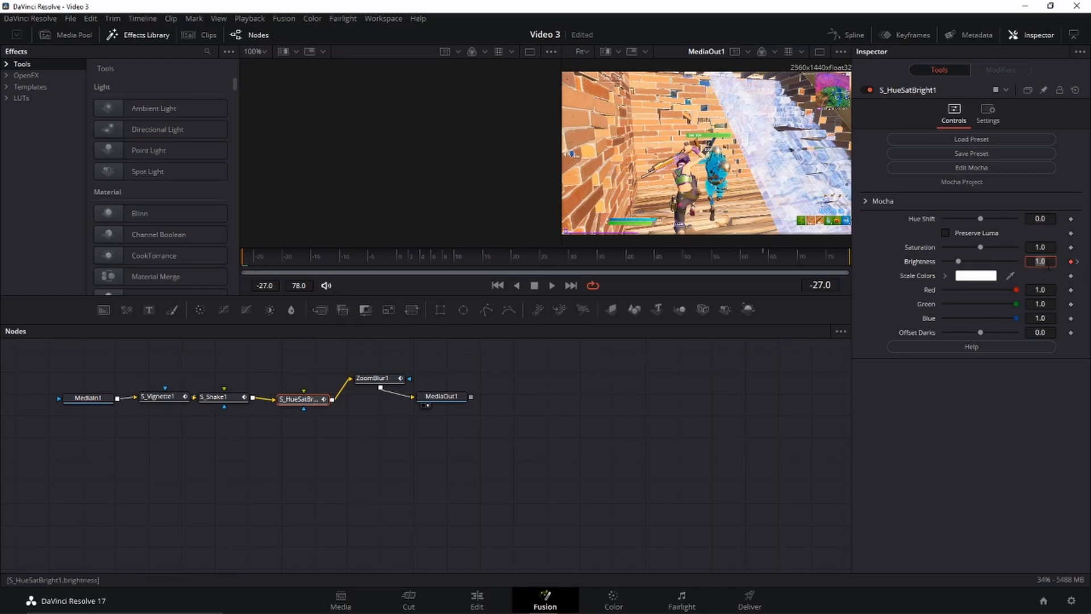
pyautogui.click(1078, 262)
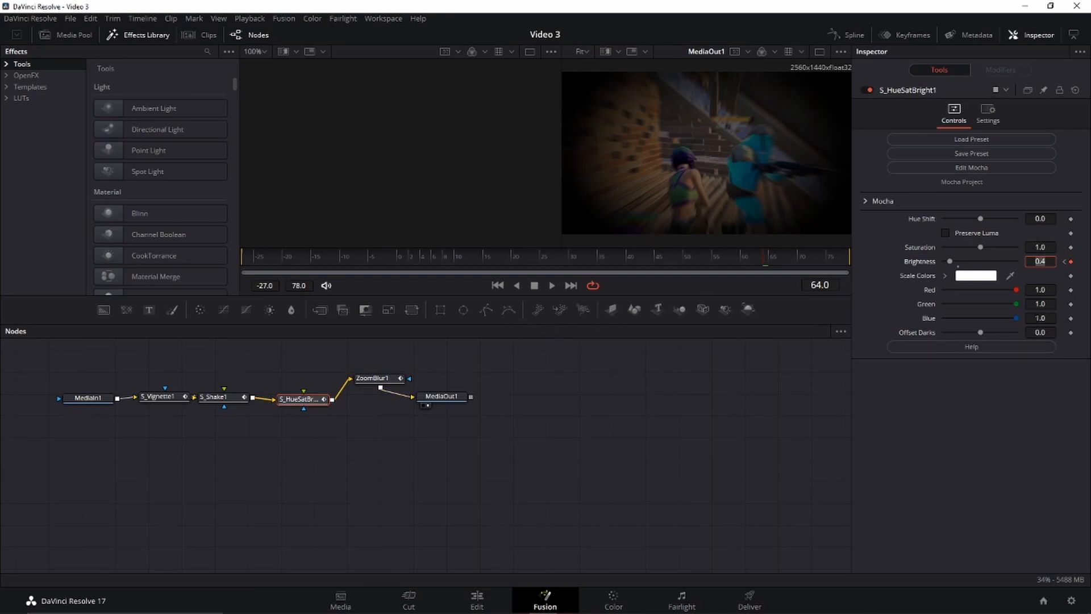
pyautogui.click(550, 416)
# Examine the Zoom Amount keyframes of the ZoomBlur1 node at frames -25 and 75.
pyautogui.click(386, 384)
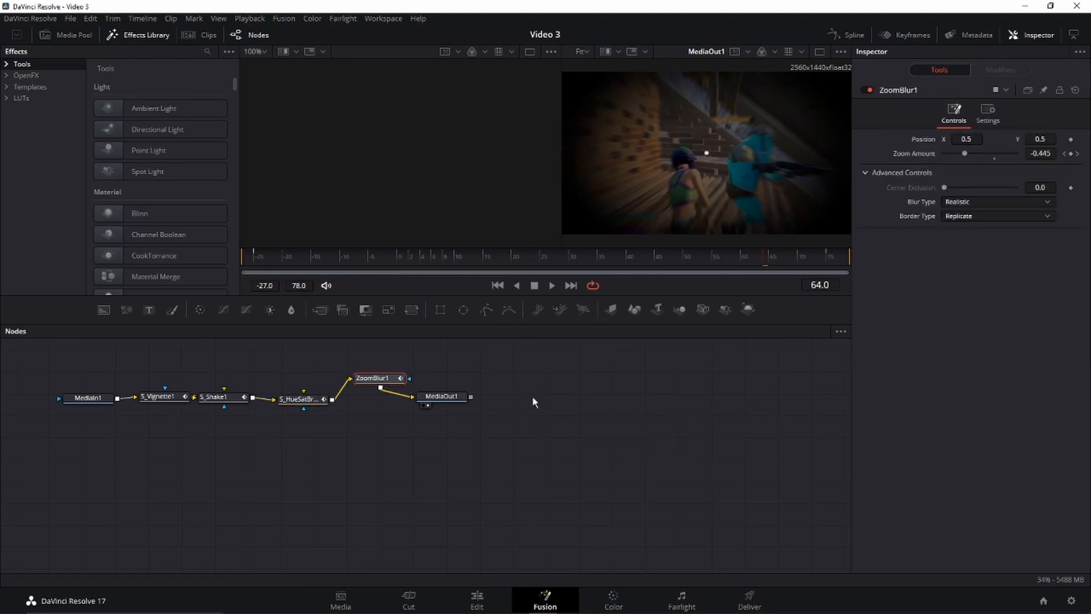
pyautogui.click(1066, 154)
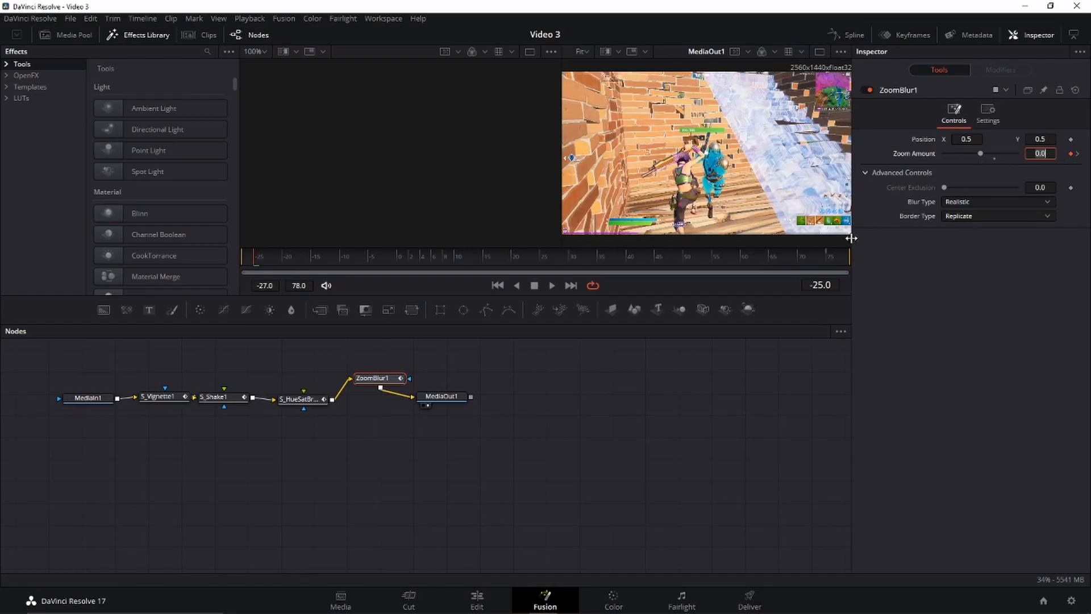
pyautogui.click(827, 254)
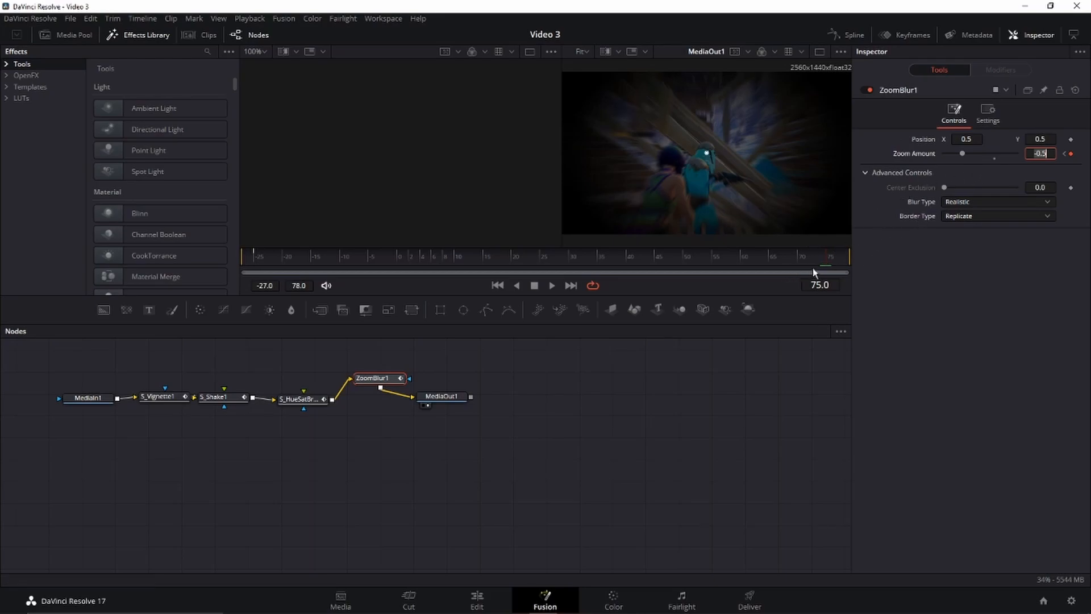
pyautogui.click(1044, 153)
# Return to the edit timeline and view the adjustment clip's effect at 01:00:03:33 and 01:00:04:36.
pyautogui.click(477, 598)
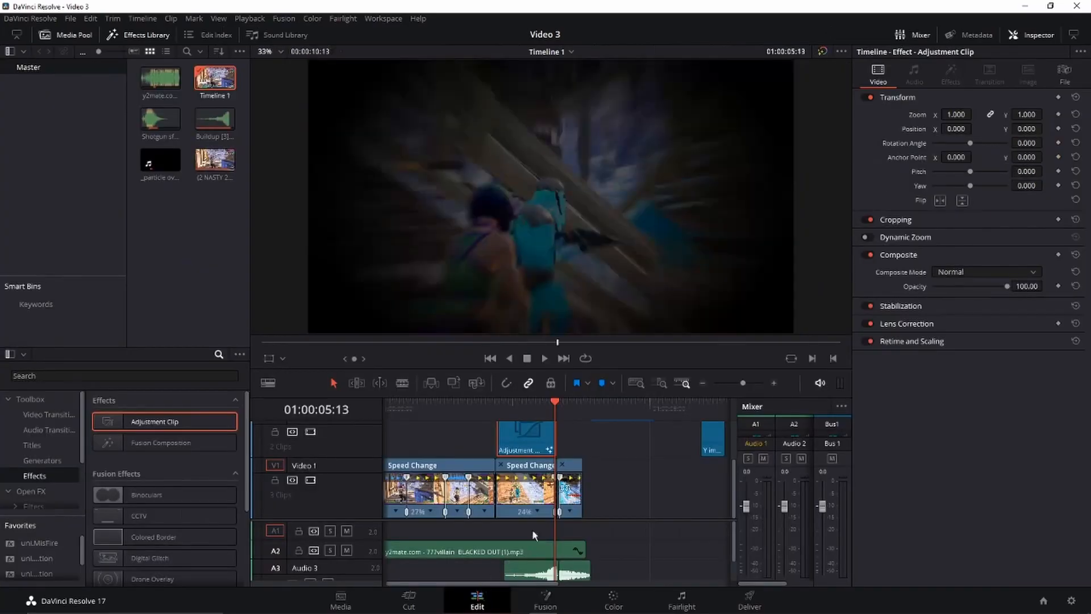
pyautogui.click(498, 400)
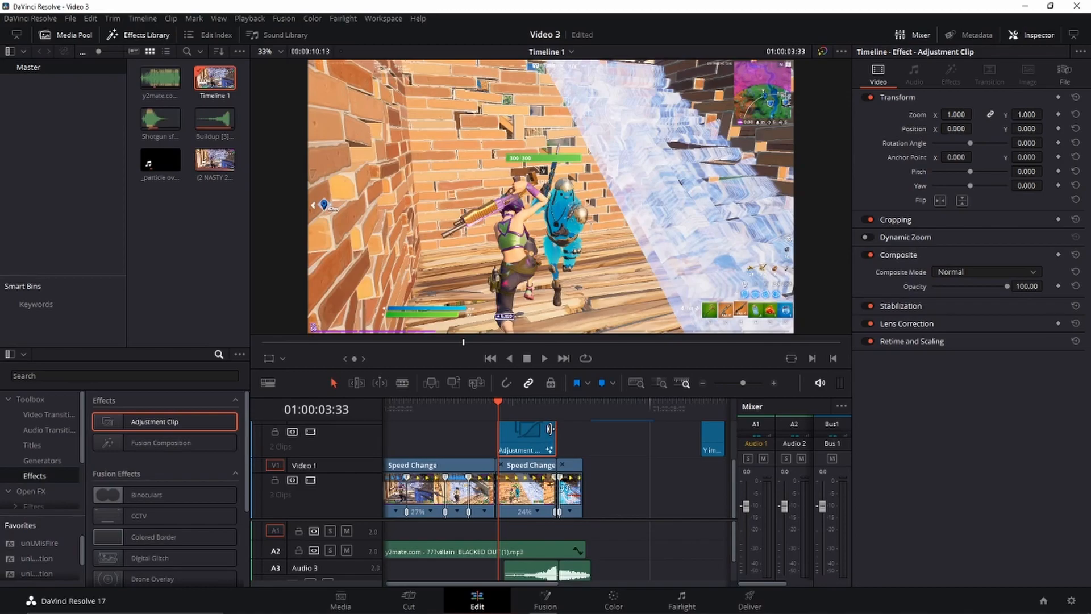
pyautogui.scroll(5, 505, 446)
pyautogui.scroll(-5, 515, 435)
pyautogui.click(534, 404)
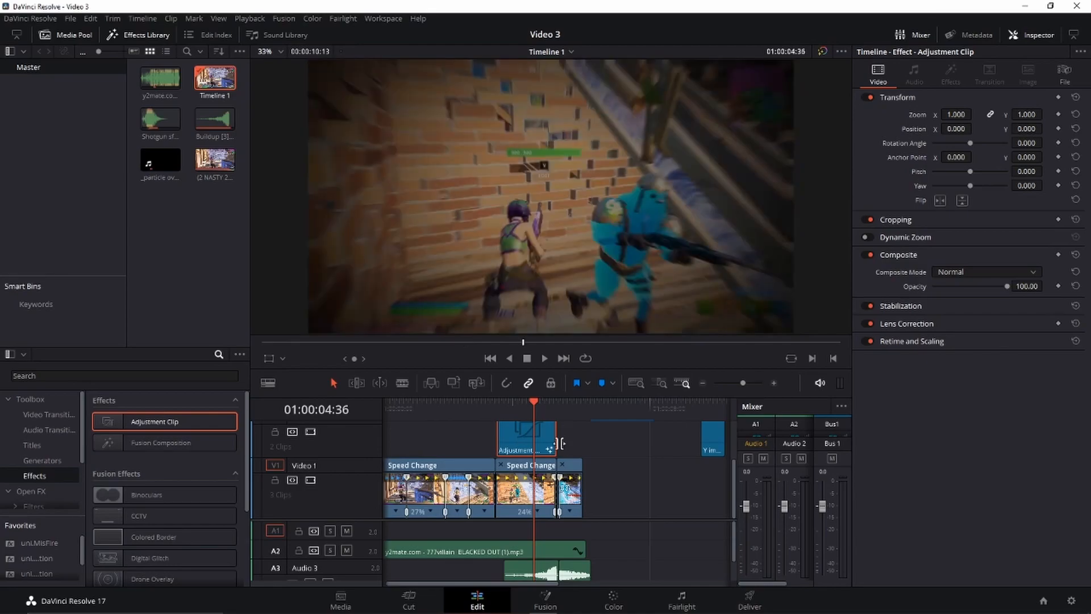
# Look over the upper video tracks, play the adjustment clip's effect from 01:00:04:36, and go back to 01:00:03:45.
pyautogui.scroll(-3, 544, 553)
pyautogui.scroll(3, 539, 558)
pyautogui.scroll(3, 555, 520)
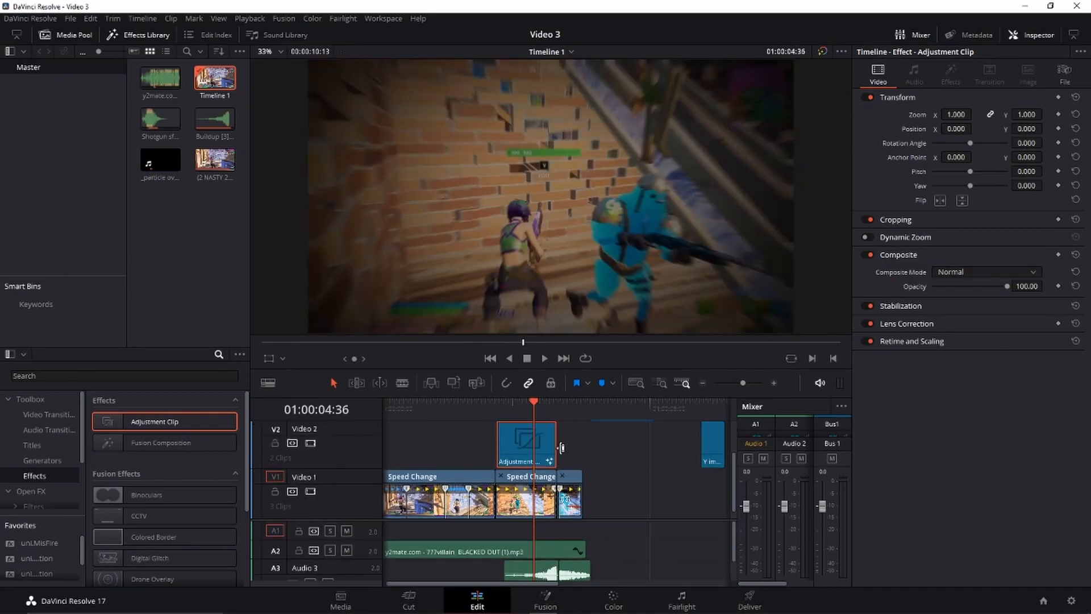
pyautogui.click(514, 403)
pyautogui.click(534, 407)
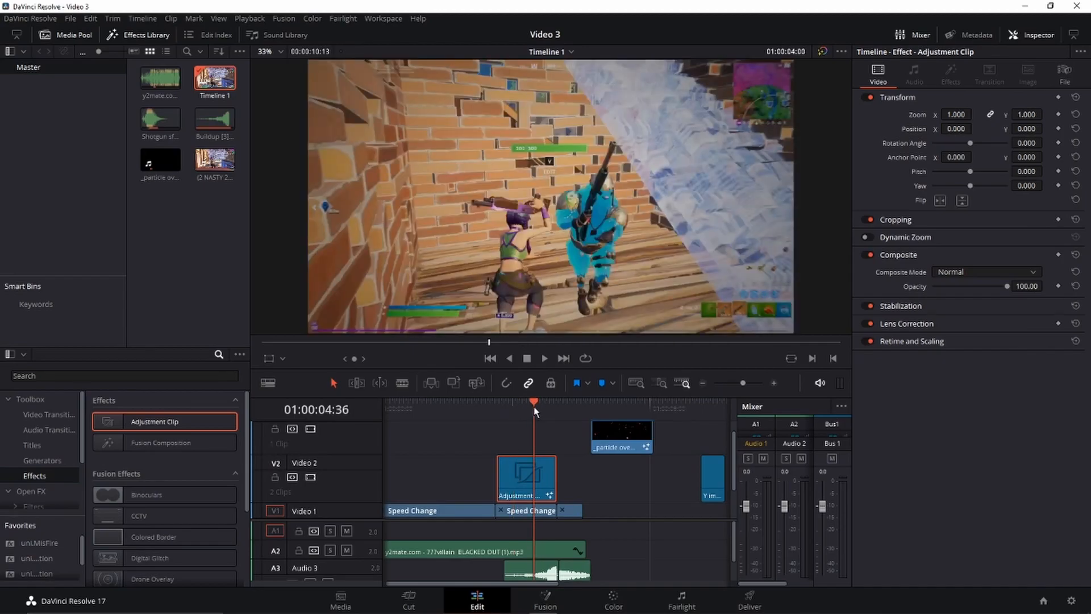
pyautogui.press('space')
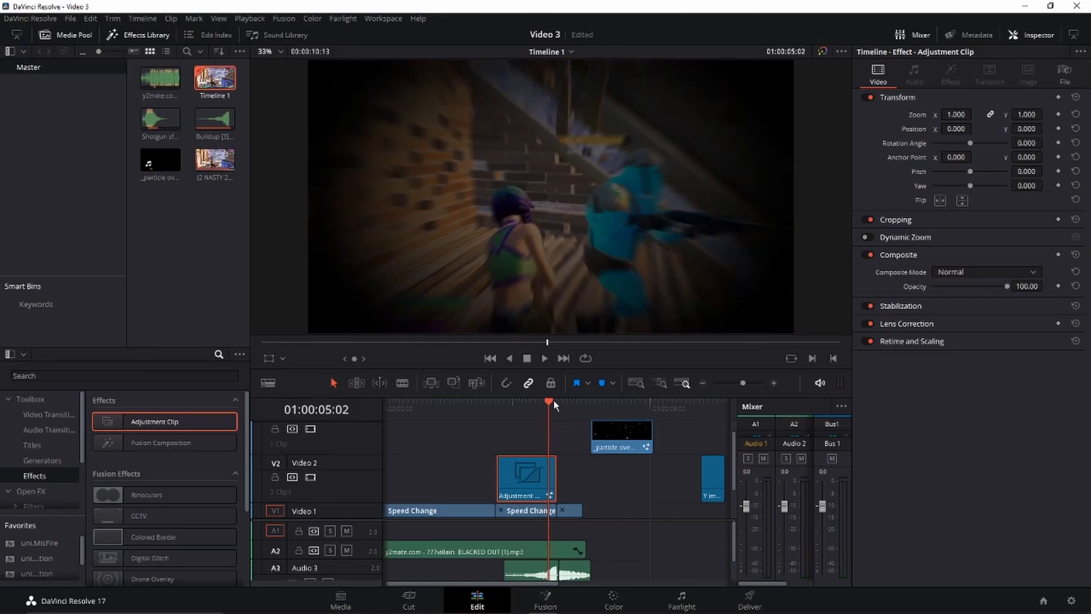
pyautogui.click(505, 400)
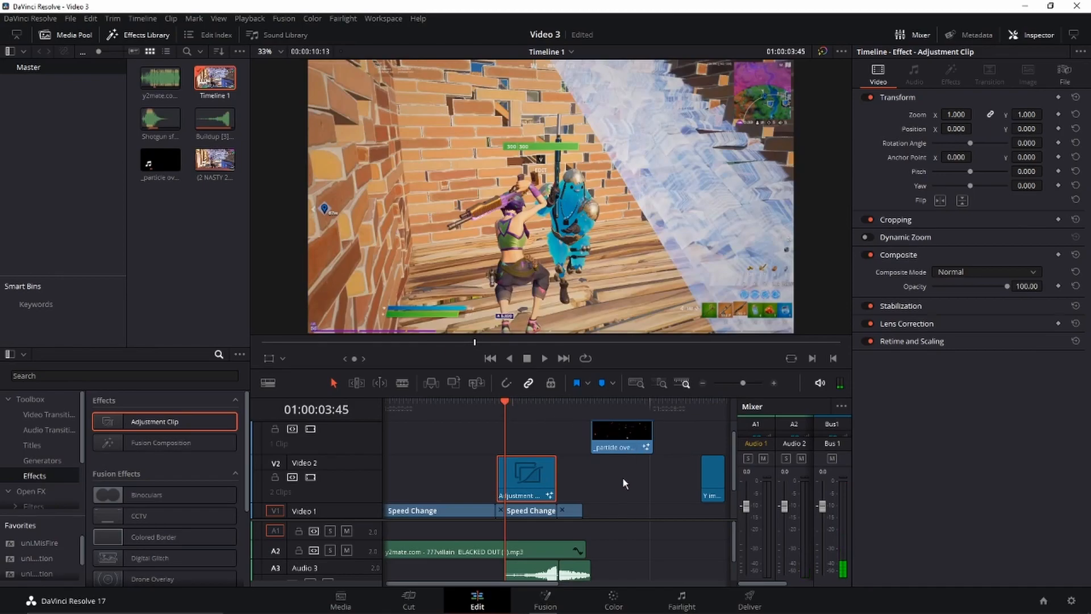
# Move the particle overlay clip on Video 3 directly above the adjustment clip and trim its end to match the adjustment clip's end.
pyautogui.moveTo(615, 438); pyautogui.dragTo(525, 438)
pyautogui.click(550, 407)
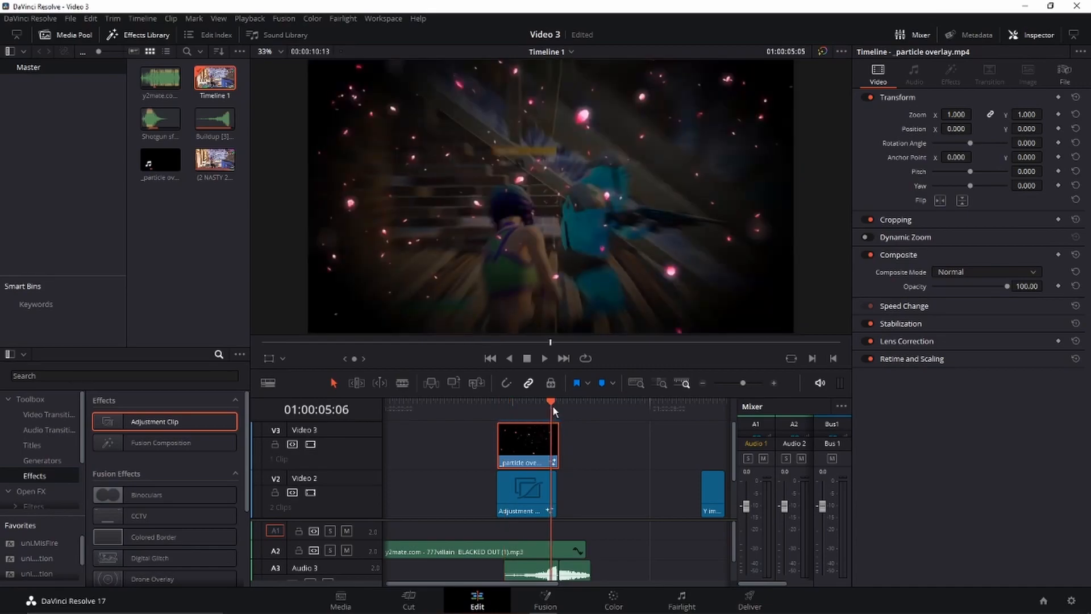
pyautogui.click(660, 383)
pyautogui.click(562, 407)
pyautogui.moveTo(568, 435); pyautogui.dragTo(561, 435)
pyautogui.click(682, 383)
pyautogui.click(512, 405)
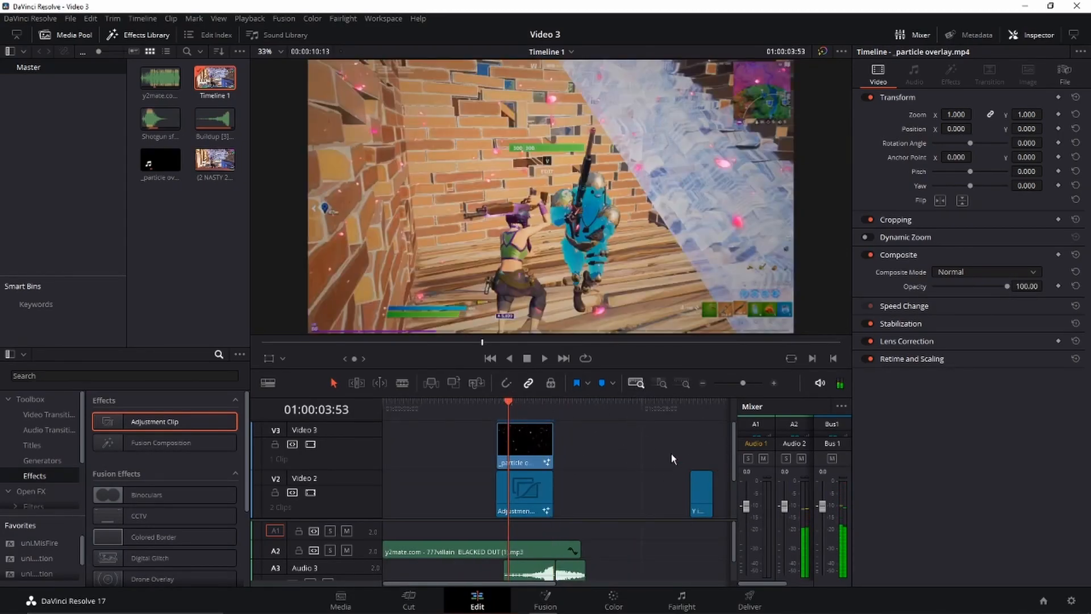
# View the particle overlay at 01:00:03:32 and 01:00:04:09, and open its composition in Fusion.
pyautogui.moveTo(617, 458); pyautogui.dragTo(654, 496)
pyautogui.moveTo(608, 464); pyautogui.dragTo(636, 490)
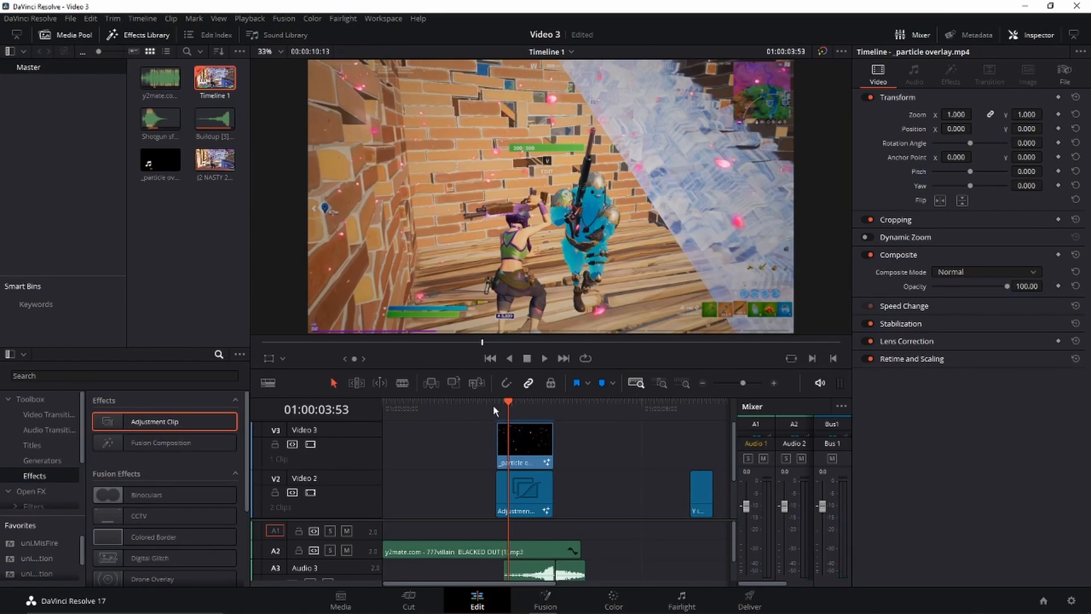
pyautogui.click(496, 405)
pyautogui.click(496, 404)
pyautogui.click(520, 436)
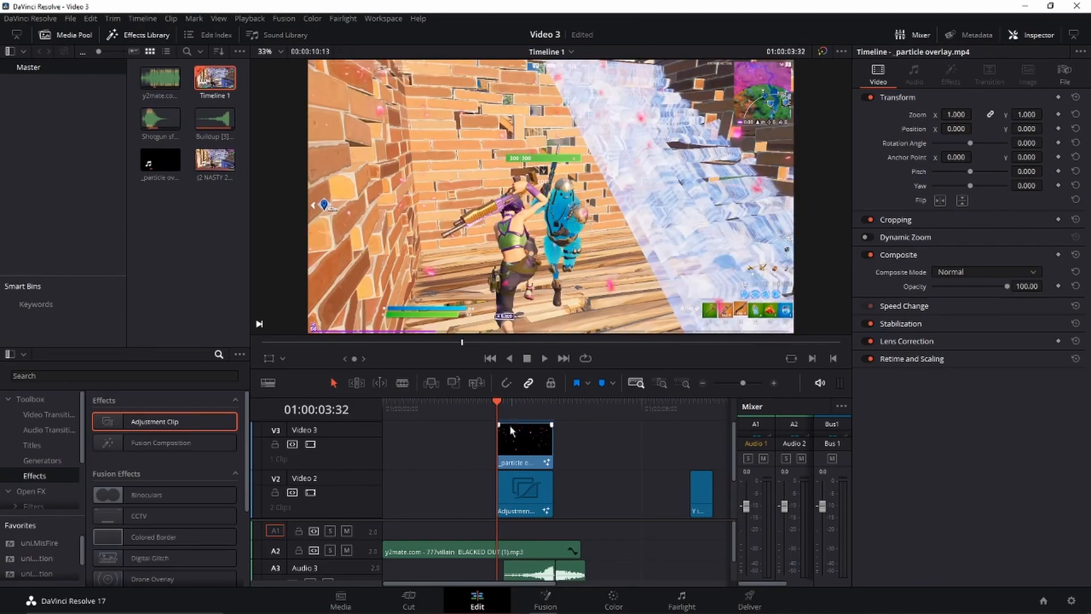
pyautogui.click(517, 406)
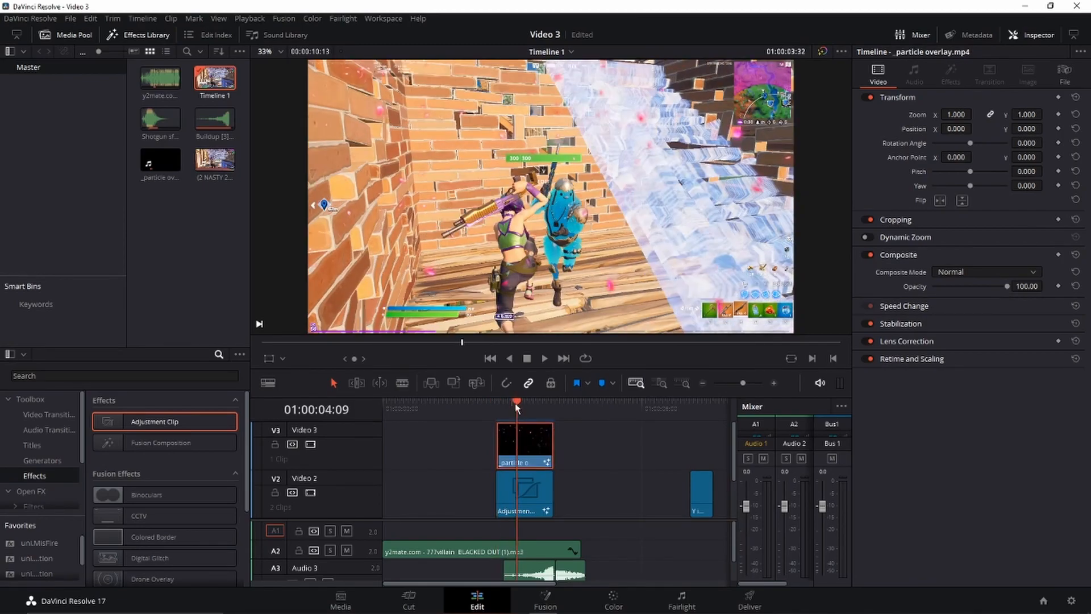
pyautogui.click(555, 593)
pyautogui.moveTo(491, 452); pyautogui.dragTo(710, 520)
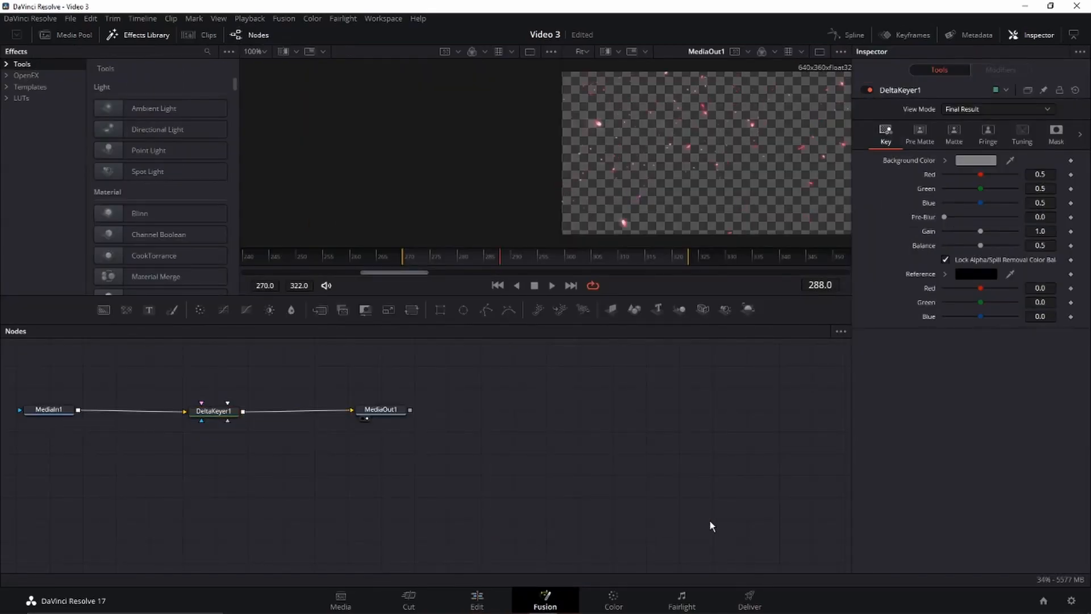
# Search the Fusion tools for the Delta Keyer and close the search without adding a node.
pyautogui.hotkey('shift', 'space')
pyautogui.write('delta')
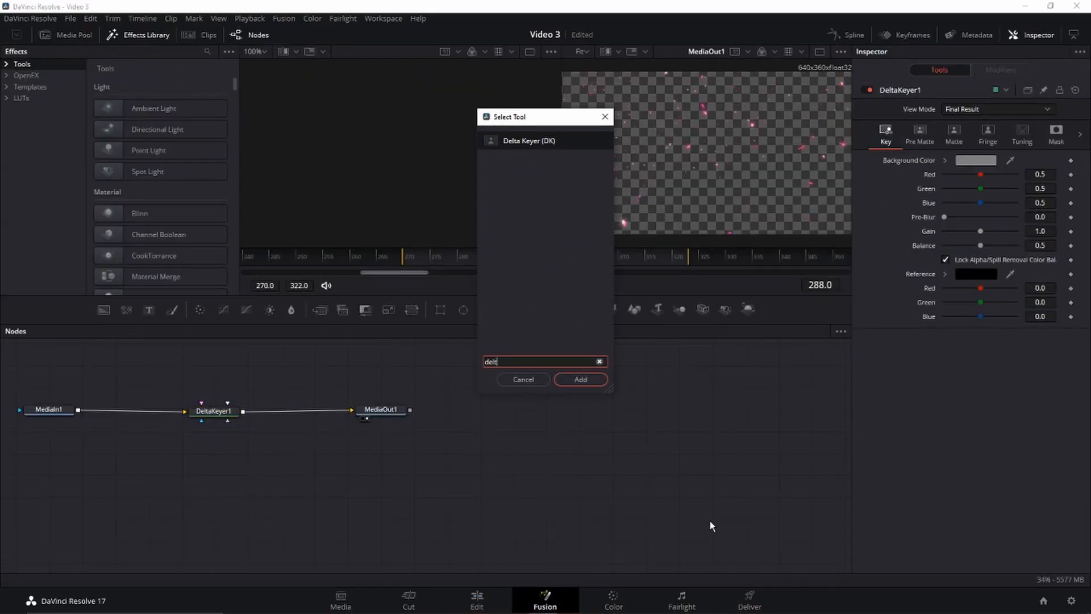
pyautogui.click(523, 379)
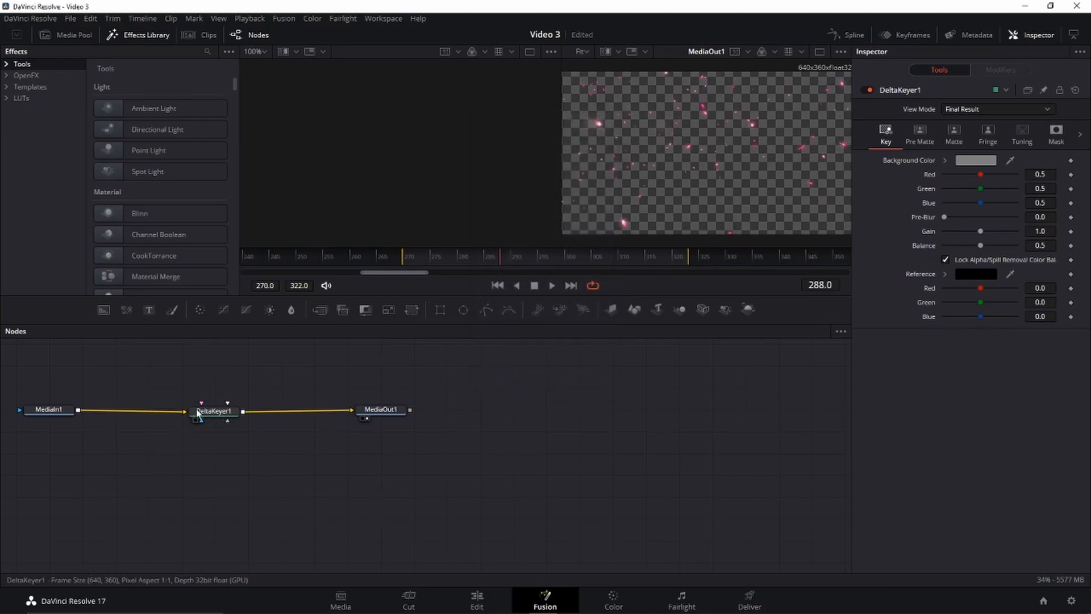
# Bypass and re-enable the DeltaKeyer1 node to compare the keyed particles, and examine its Reference color setting.
pyautogui.moveTo(211, 416)
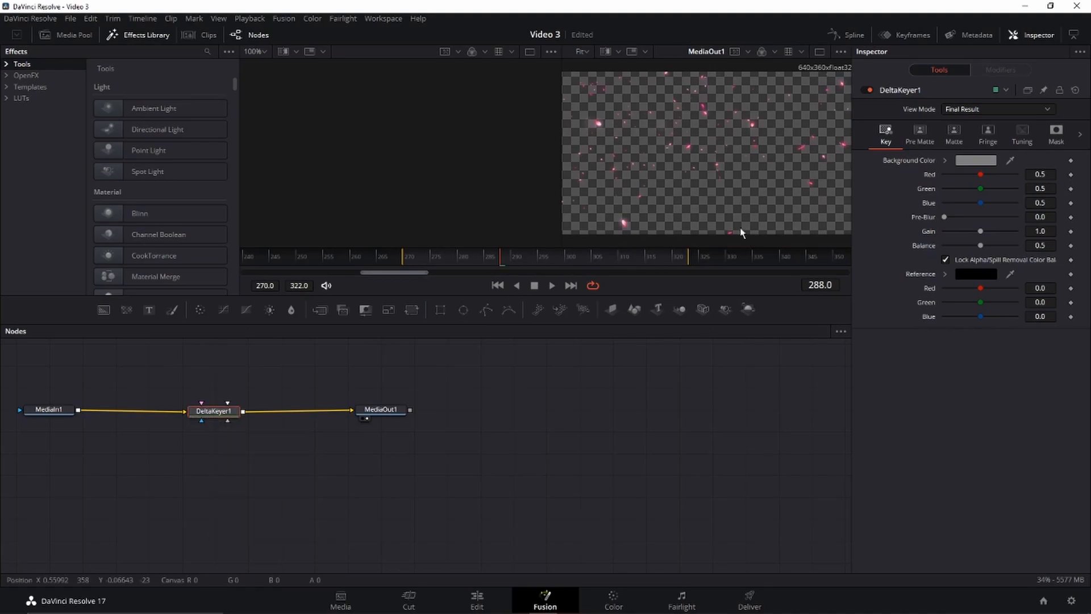
pyautogui.click(869, 90)
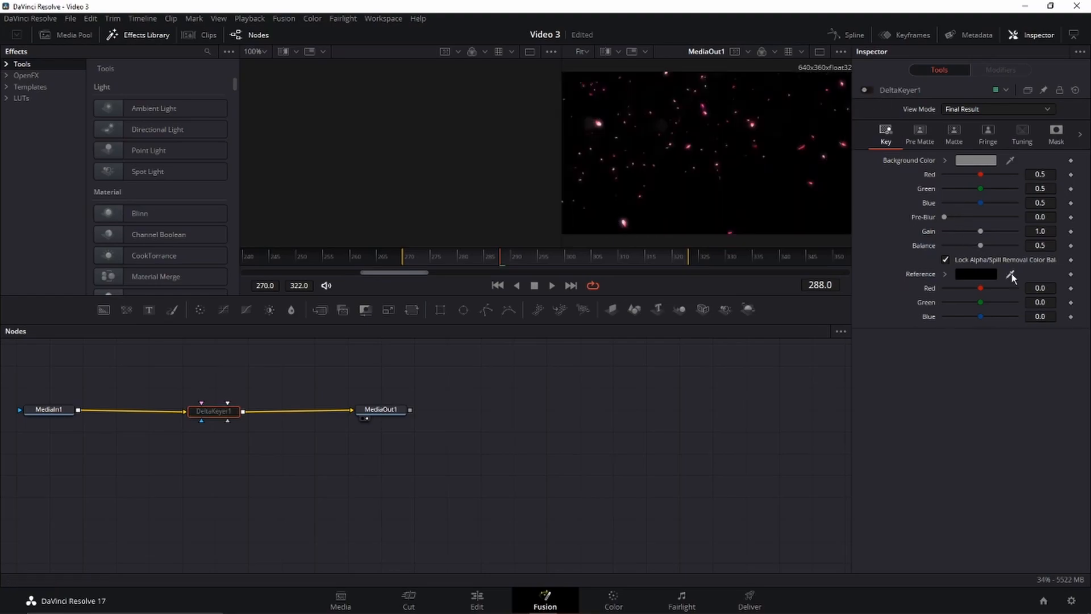
pyautogui.moveTo(1005, 272); pyautogui.dragTo(758, 193)
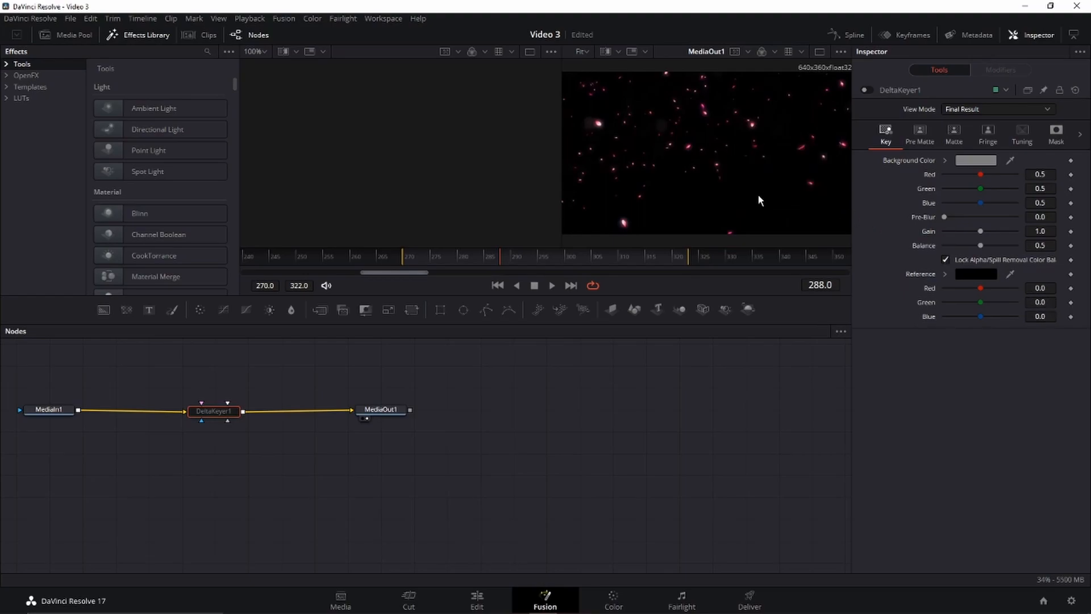
pyautogui.click(865, 89)
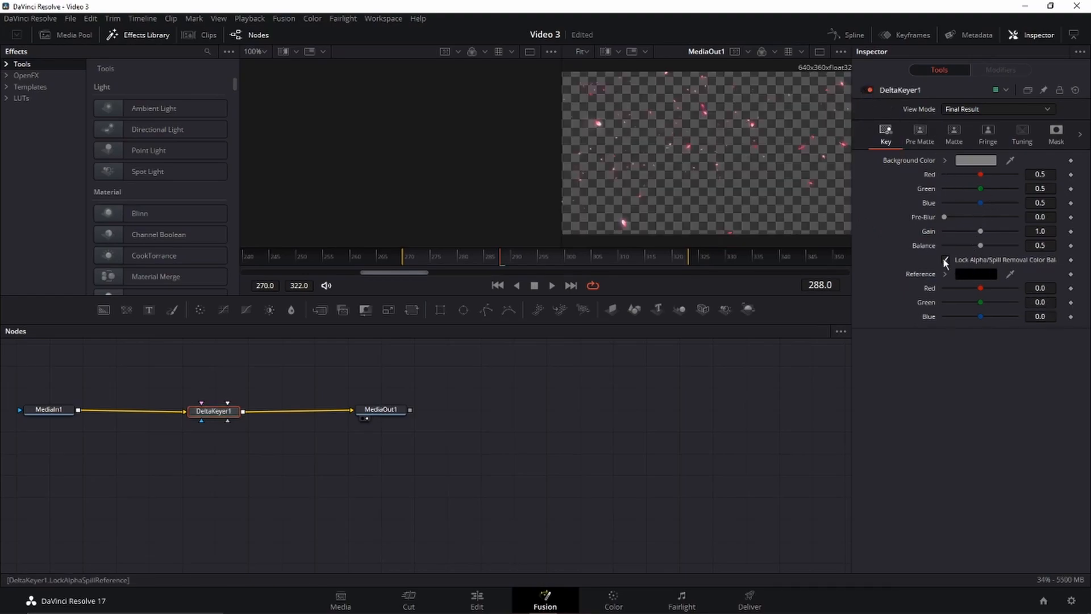
pyautogui.click(946, 275)
pyautogui.click(946, 274)
pyautogui.moveTo(1010, 274); pyautogui.dragTo(773, 191)
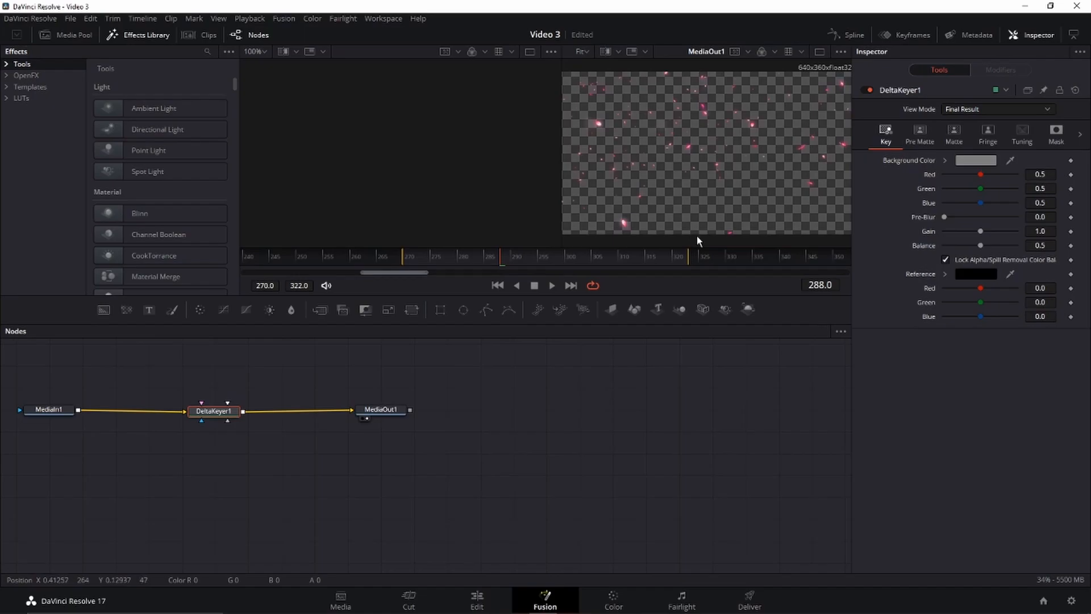
# Return to the edit timeline and scrub through the start of the particle overlay to 01:00:04:08.
pyautogui.click(474, 600)
pyautogui.click(500, 404)
pyautogui.moveTo(502, 406); pyautogui.dragTo(516, 407)
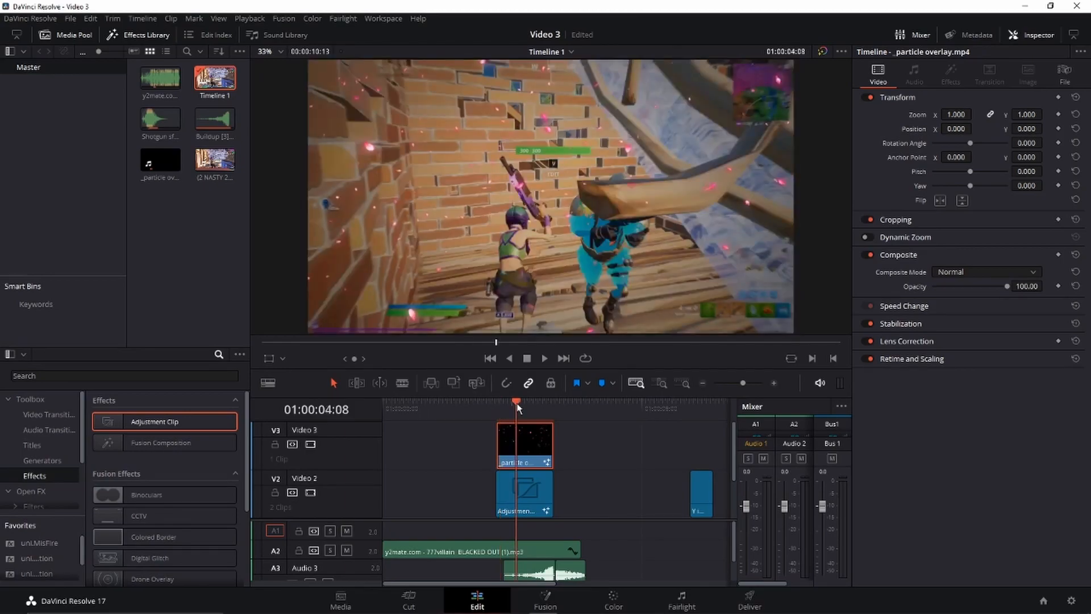
# Find the RG Magic Bullet Looks effect by searching for "looks" and apply it to the Video 1 clip beneath the adjustment clip.
pyautogui.scroll(-1, 548, 453)
pyautogui.scroll(-1, 510, 452)
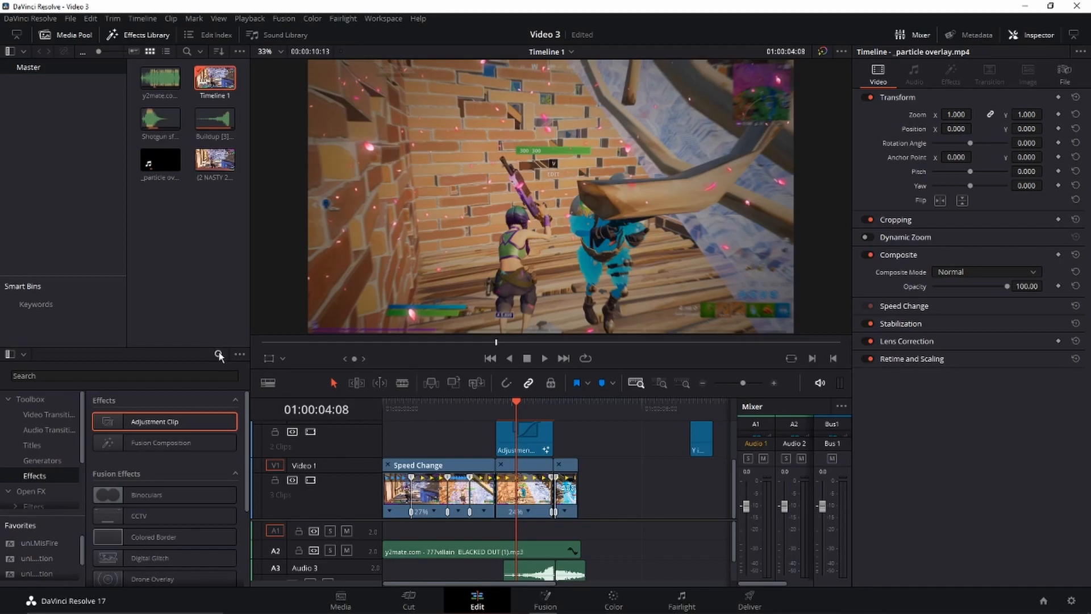
pyautogui.click(213, 376)
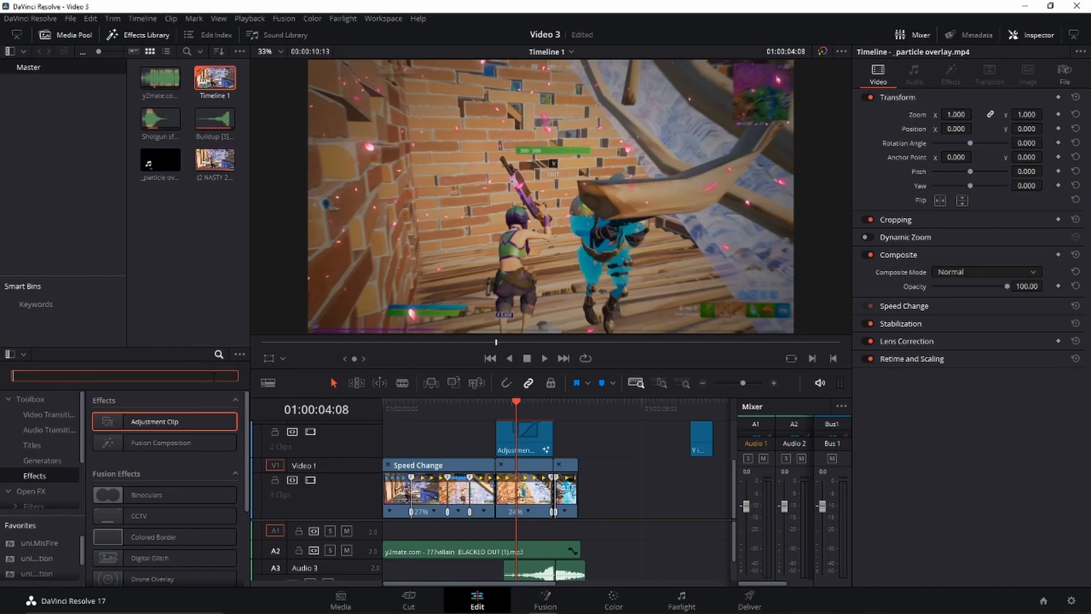
pyautogui.click(29, 490)
pyautogui.click(79, 372)
pyautogui.write('looks')
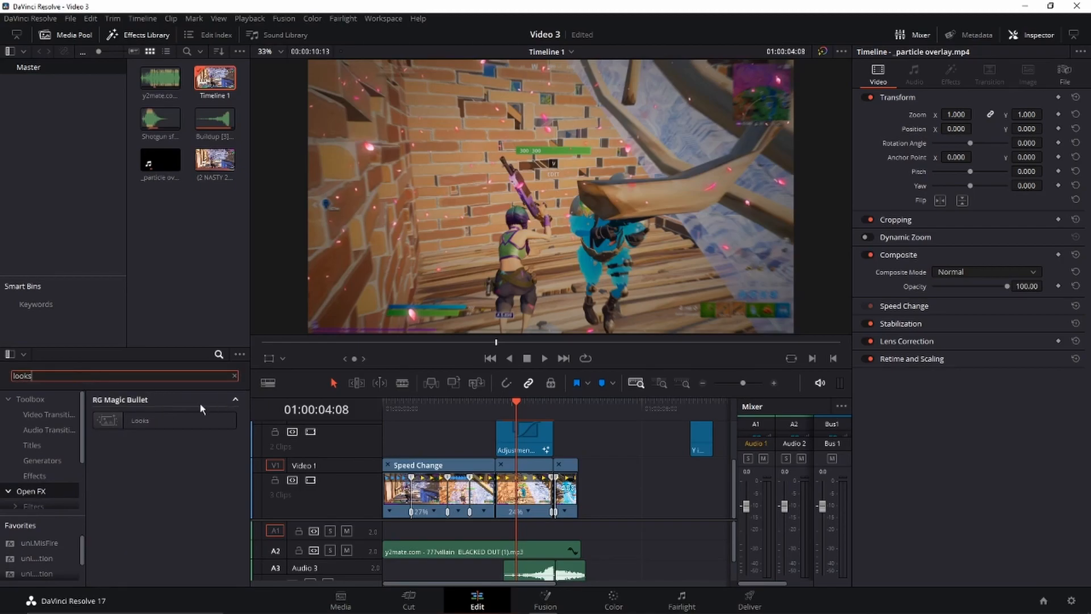
pyautogui.moveTo(149, 421); pyautogui.dragTo(526, 507)
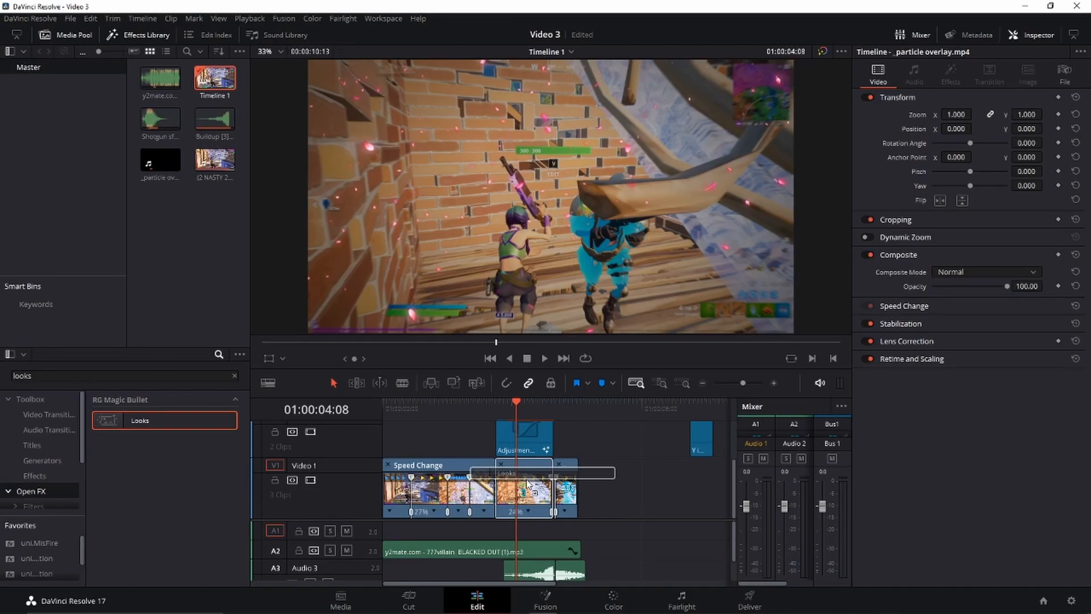
# Show the Open FX effects of the Video 1 clip under the adjustment clip and toggle its Looks effects to compare the grades.
pyautogui.click(529, 496)
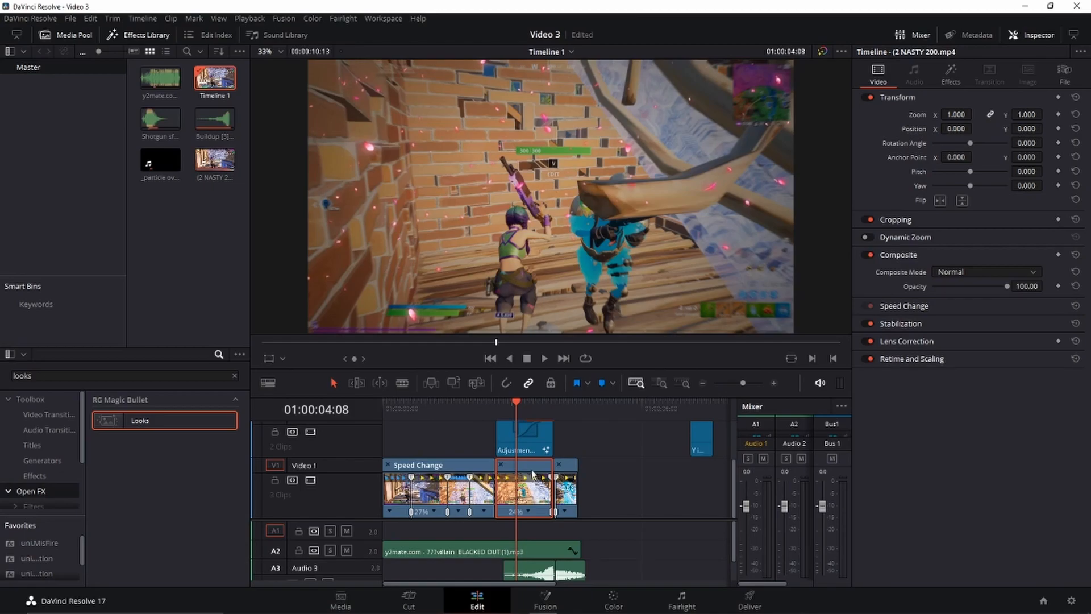
pyautogui.click(590, 471)
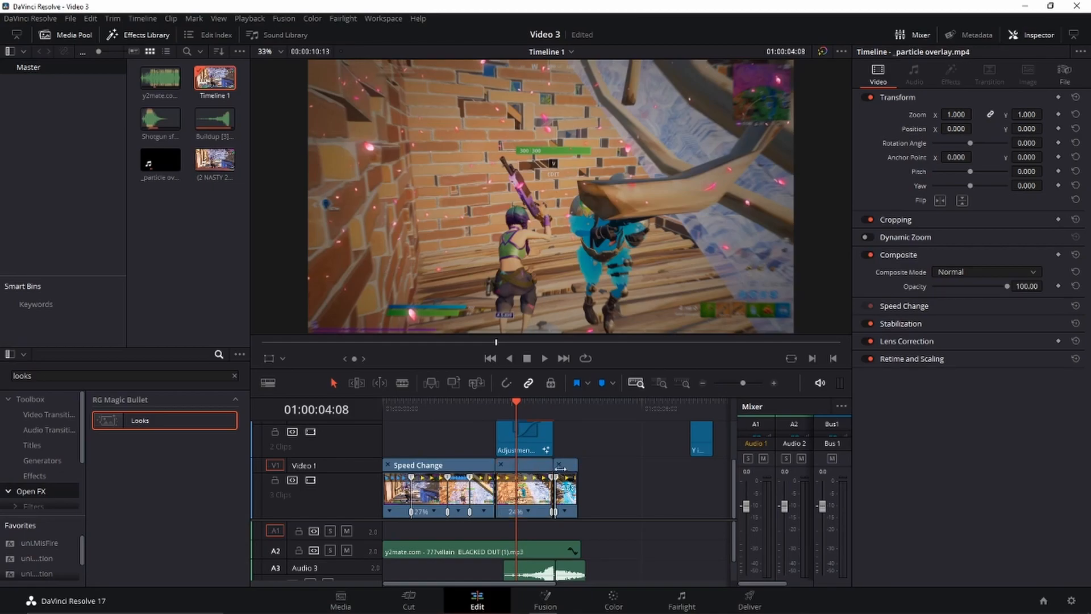
pyautogui.click(519, 484)
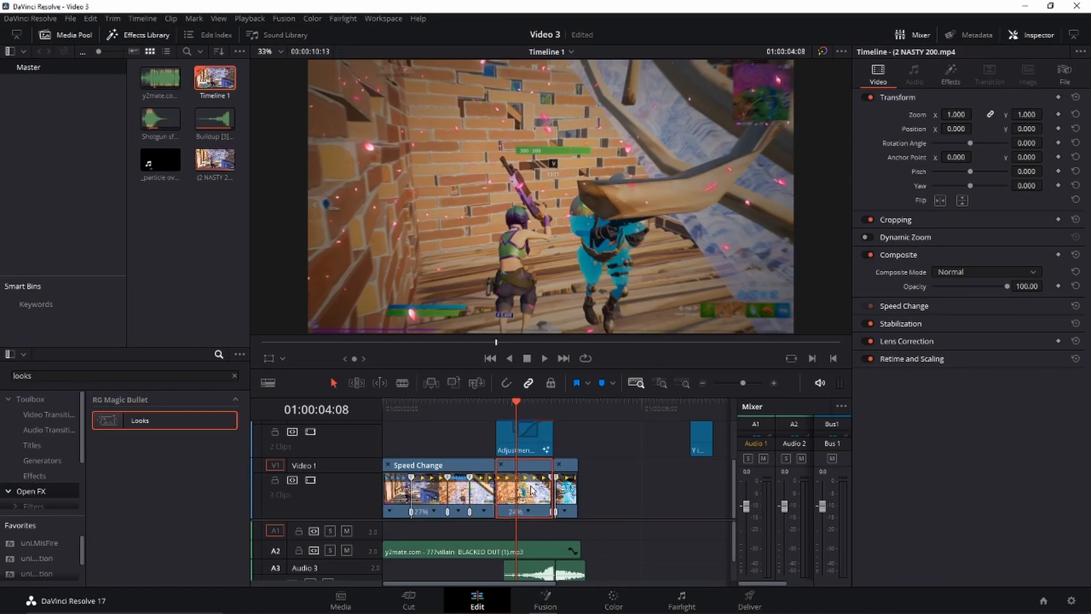
pyautogui.click(949, 80)
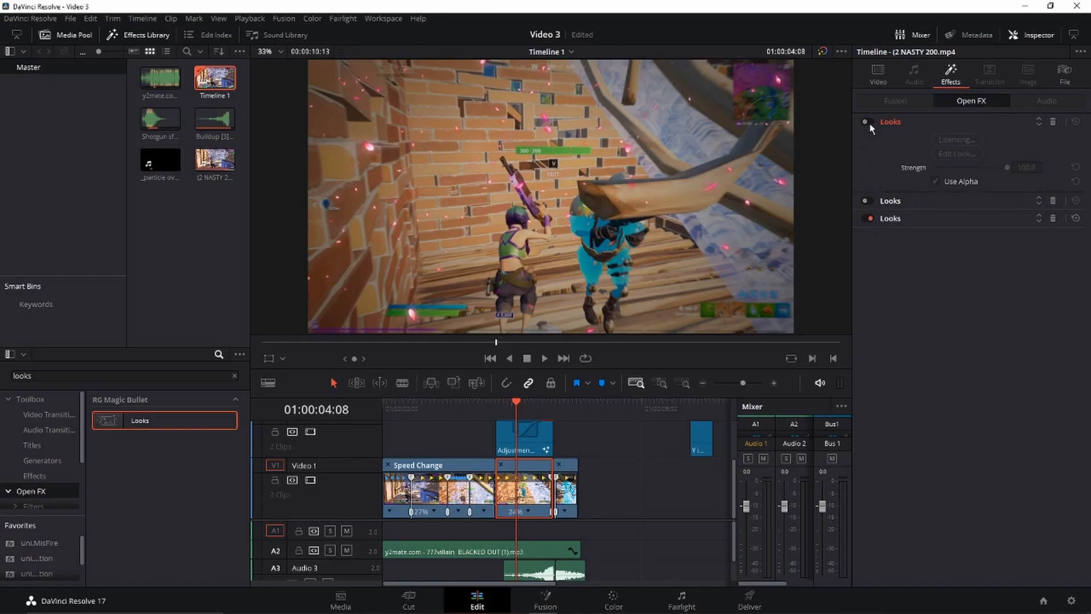
pyautogui.click(865, 200)
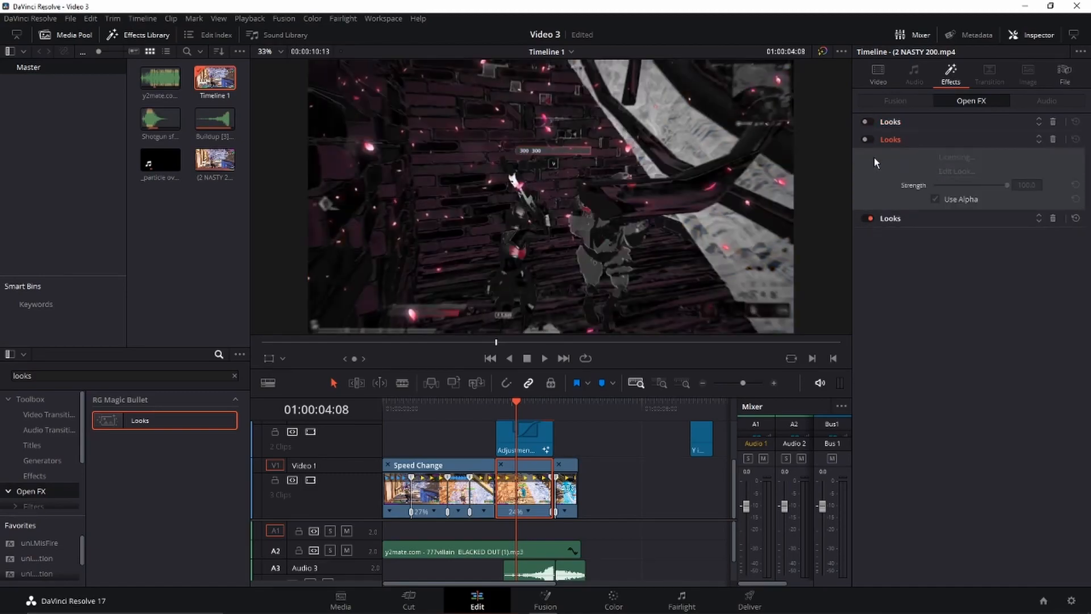
pyautogui.click(867, 139)
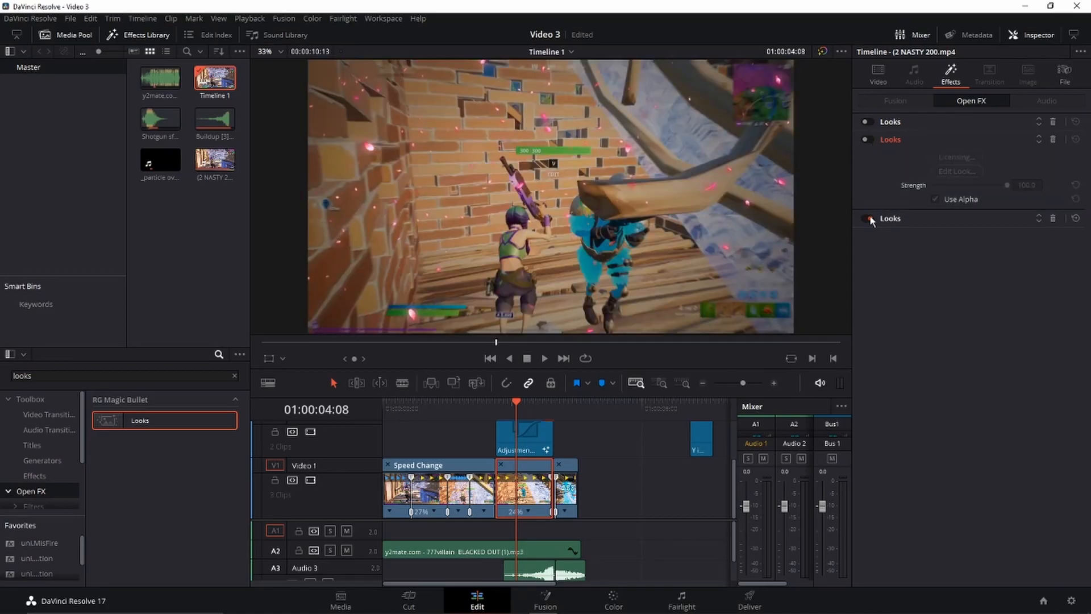
pyautogui.click(867, 140)
pyautogui.click(868, 121)
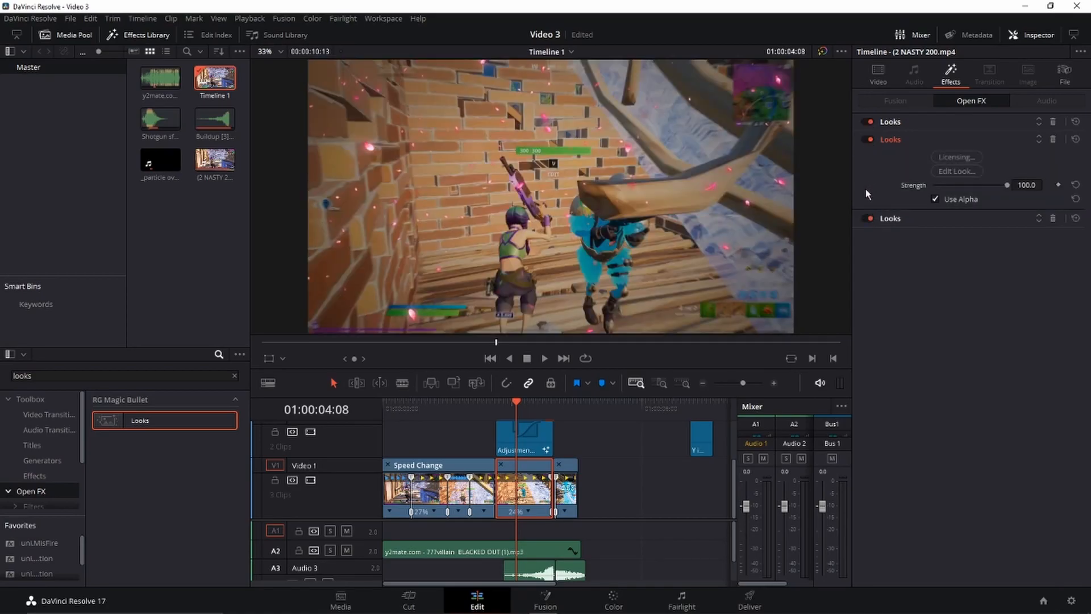
# Compare the clip with and without the first Looks effect, leaving it enabled and the other two Looks effects disabled.
pyautogui.click(870, 122)
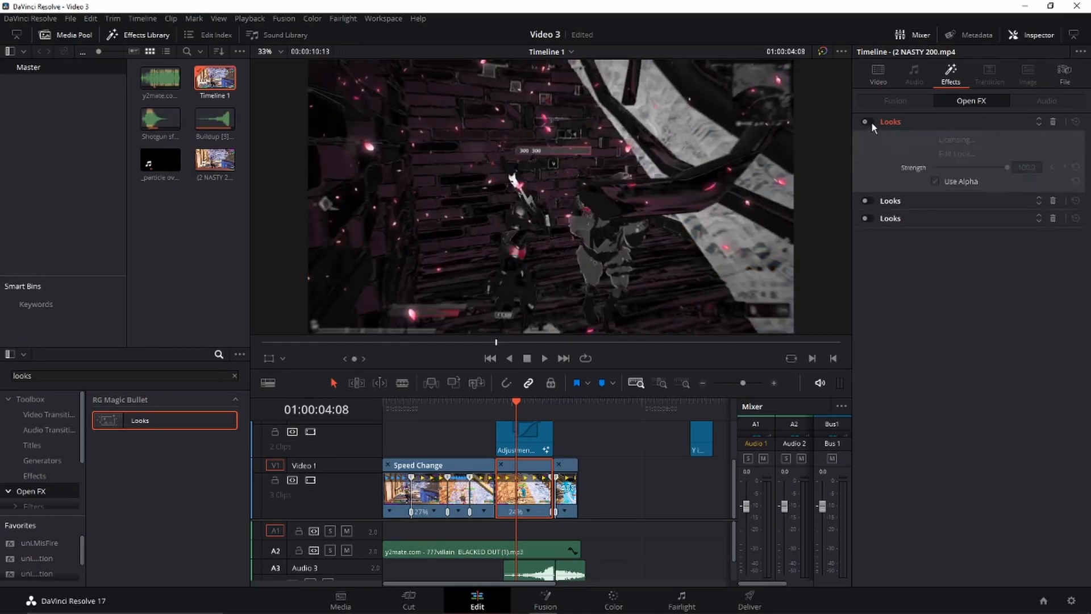
pyautogui.click(870, 121)
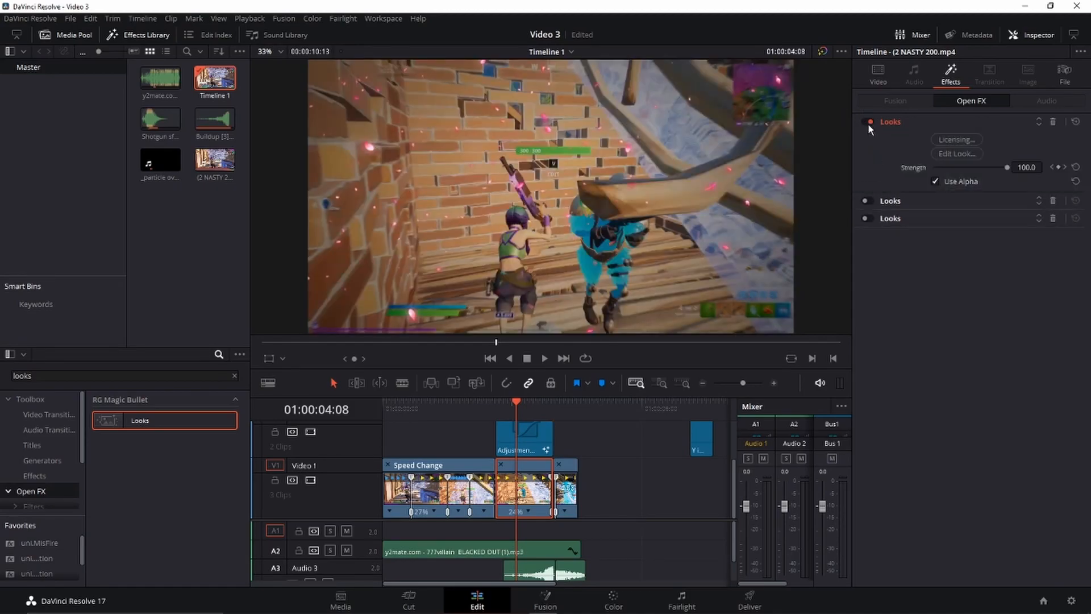
pyautogui.click(869, 122)
pyautogui.click(866, 201)
pyautogui.click(867, 201)
pyautogui.click(871, 121)
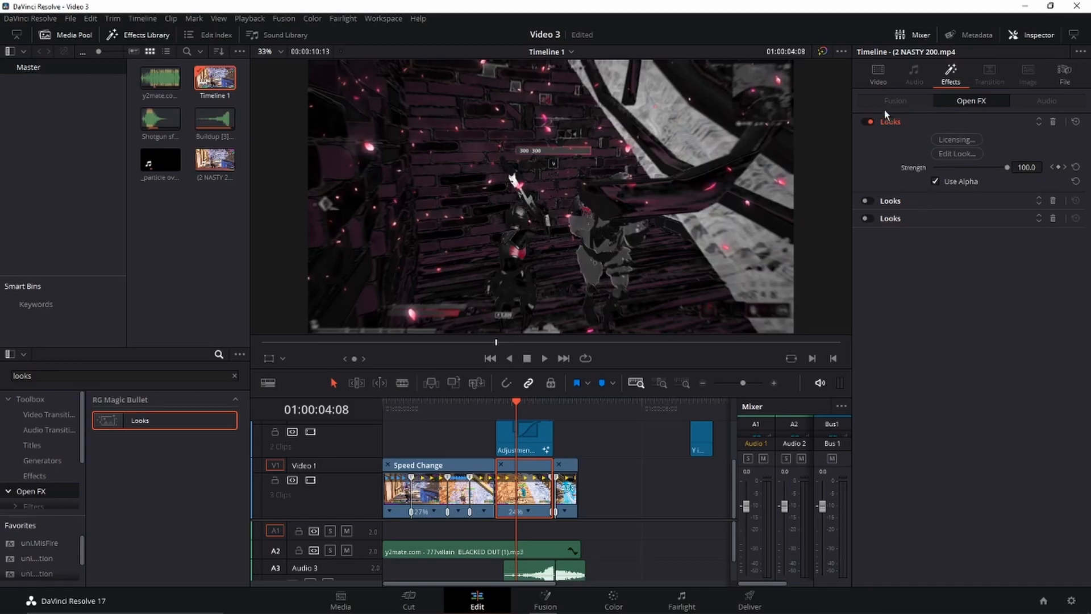
# Edit the first Looks effect, choose the "crazy build prp" look from New Folder 4, accept it, and view it at 01:00:04:14.
pyautogui.click(961, 156)
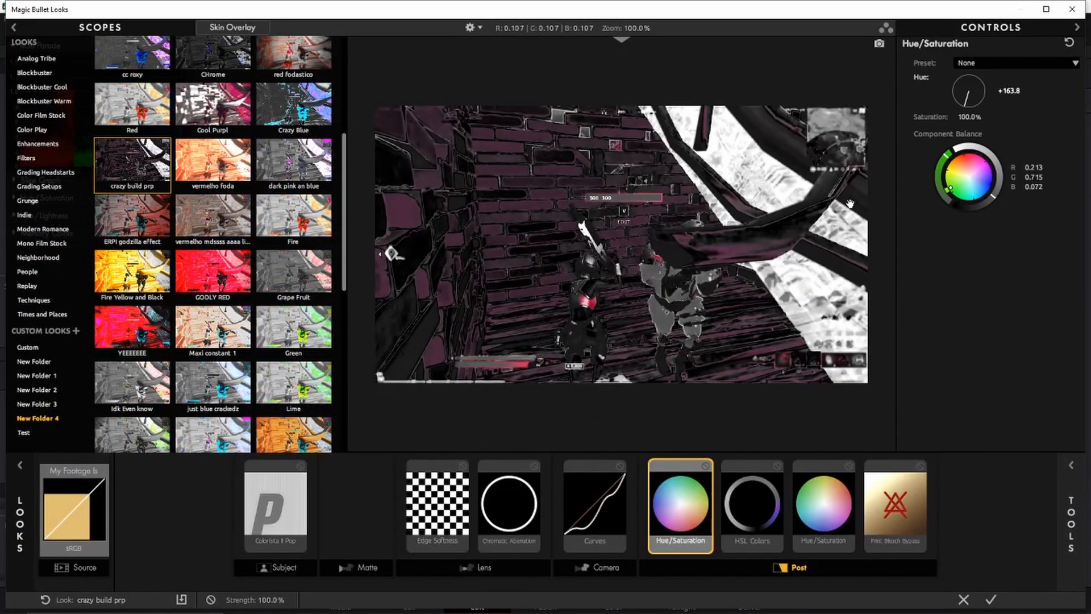
pyautogui.click(119, 175)
pyautogui.click(991, 599)
pyautogui.click(520, 400)
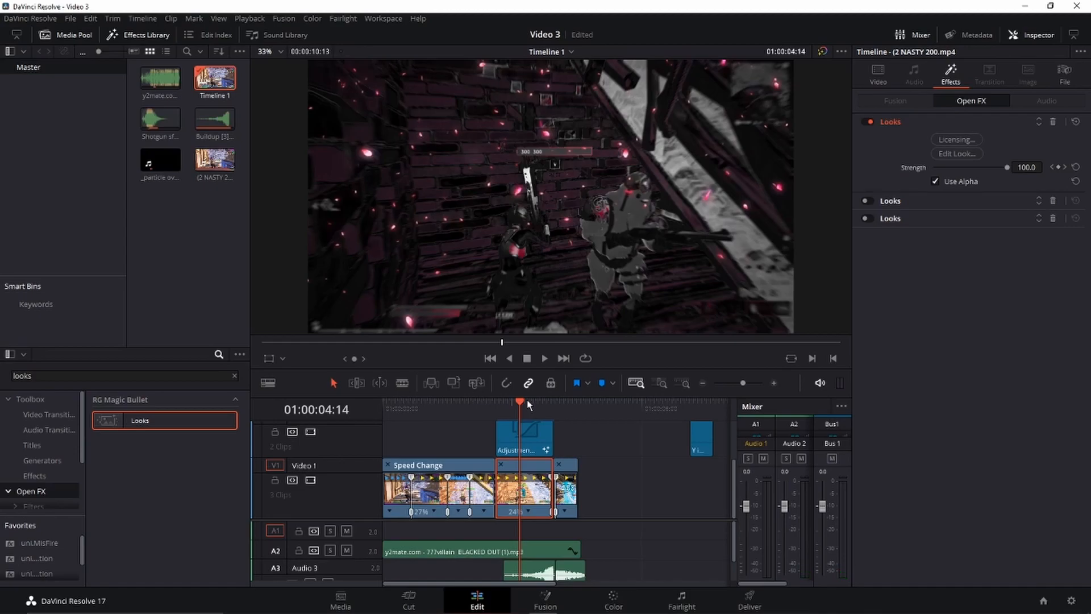
# Position the playhead at 01:00:05:20 and move the Y impact clip on Video 2 directly after the adjustment clip.
pyautogui.scroll(3, 588, 487)
pyautogui.scroll(-3, 565, 441)
pyautogui.click(693, 439)
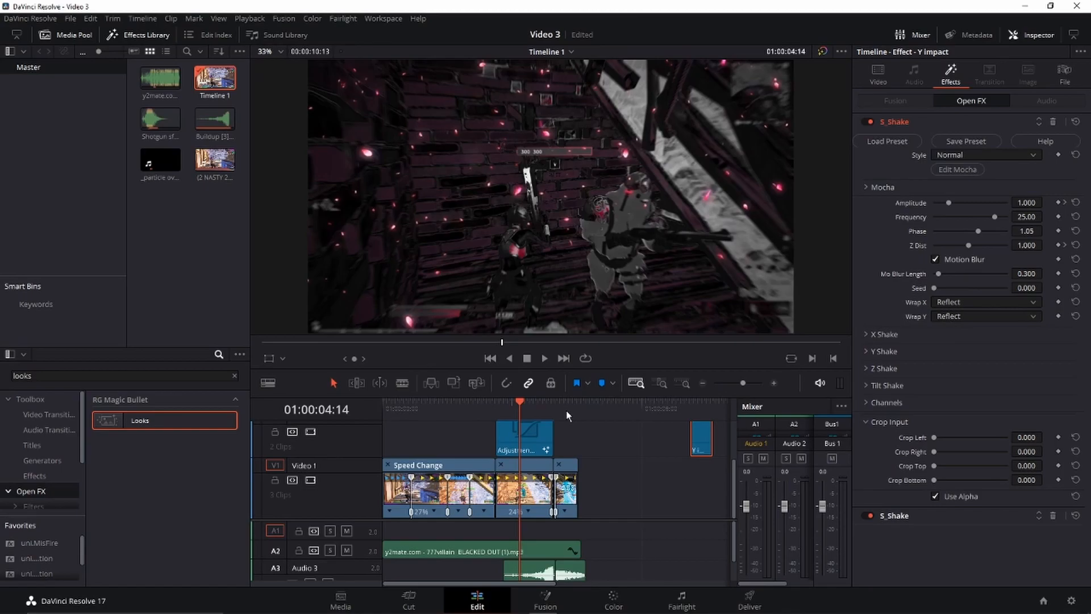
pyautogui.moveTo(554, 407); pyautogui.dragTo(556, 404)
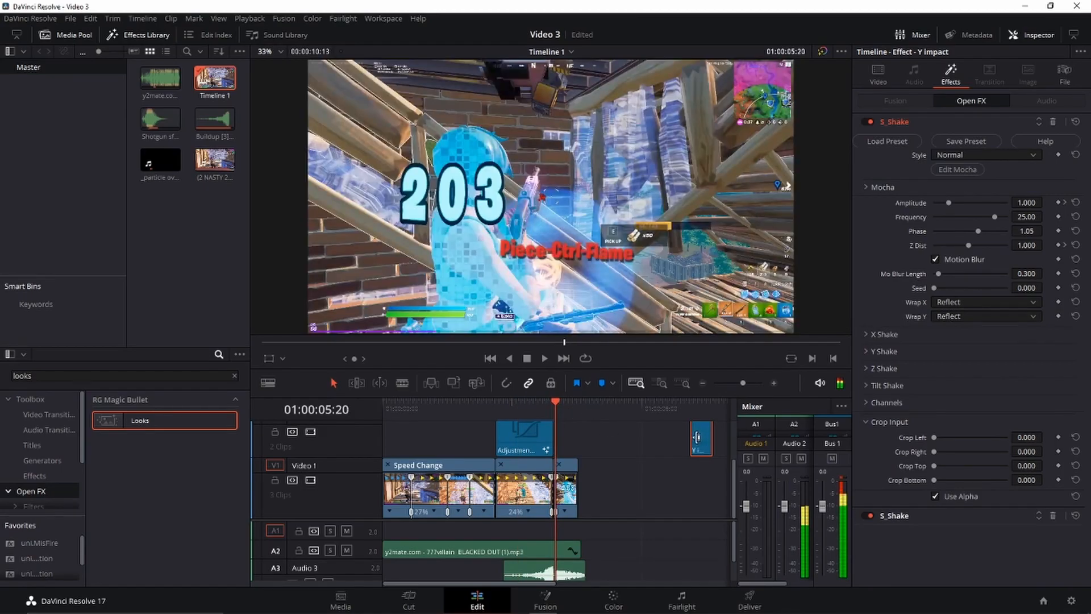
pyautogui.moveTo(703, 438); pyautogui.dragTo(566, 453)
# Review the transition into the Y impact shake at 01:00:05:05, 01:00:05:23 and 01:00:05:26.
pyautogui.moveTo(662, 406); pyautogui.dragTo(651, 408)
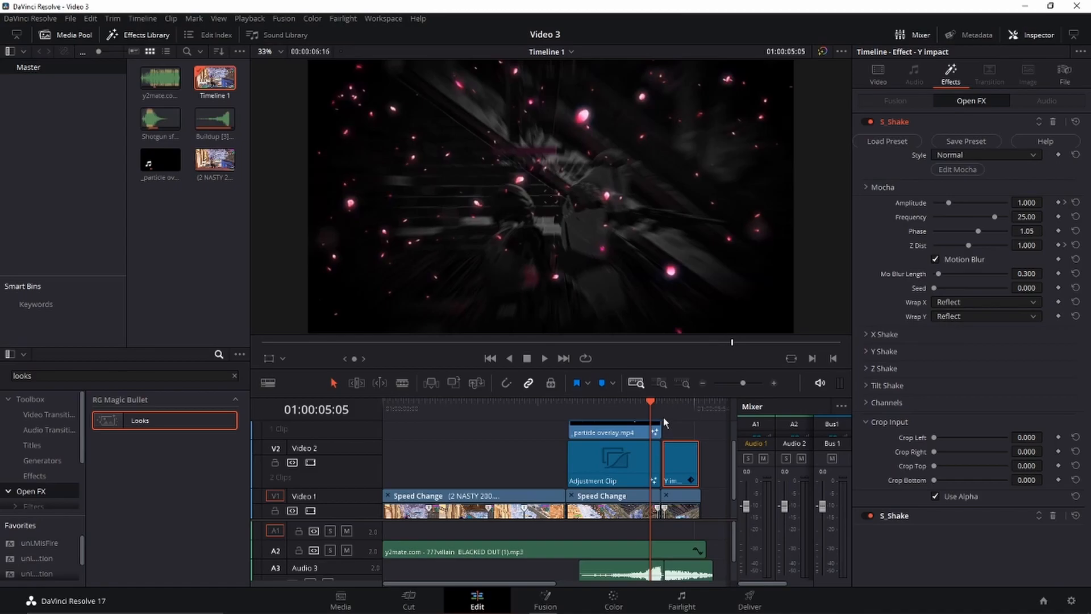
pyautogui.click(666, 404)
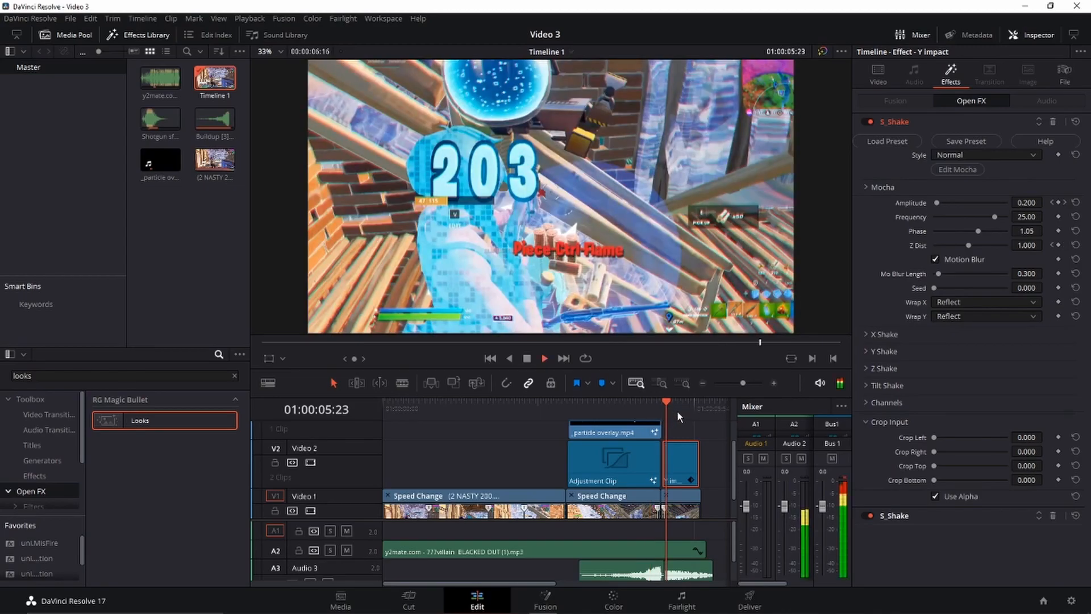
pyautogui.click(670, 409)
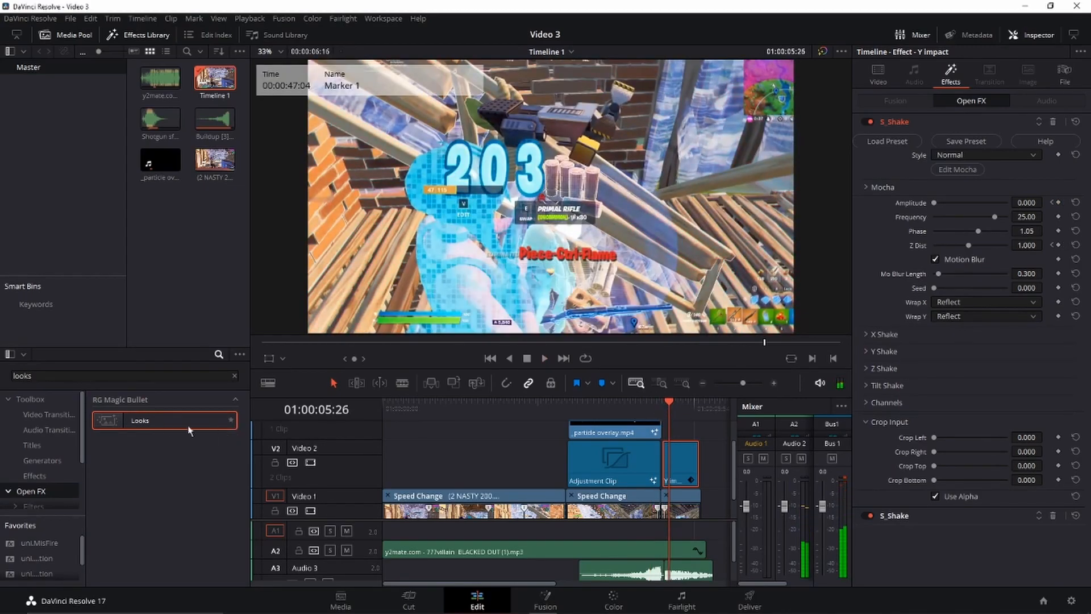
# Enable the Looks effect on the last 2 NASTY 200 clip segment on Video 1, beneath the Y impact clip.
pyautogui.scroll(-2, 660, 472)
pyautogui.click(676, 478)
pyautogui.click(870, 121)
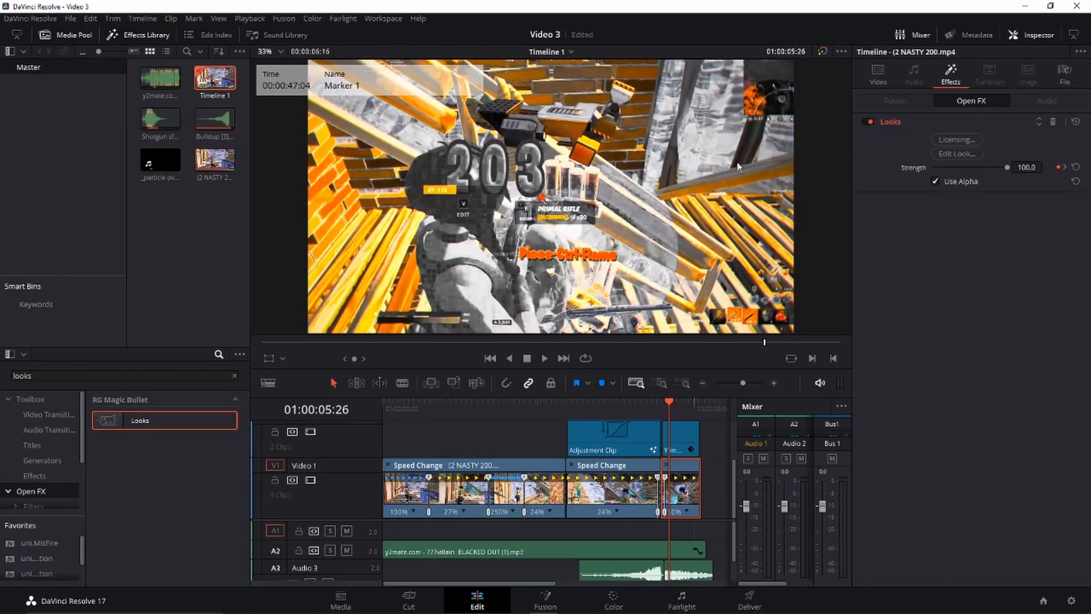
# Edit the segment's Looks effect, browse the looks in New Folder 4, and accept the "Fire Yellow and Black" look.
pyautogui.click(941, 156)
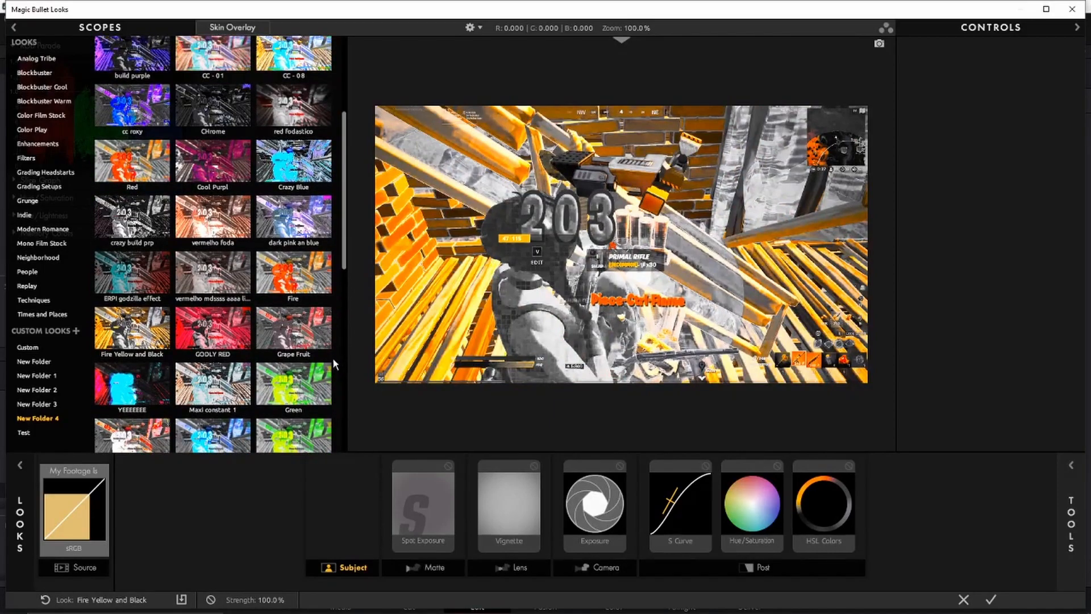
pyautogui.scroll(5, 332, 355)
pyautogui.scroll(-5, 343, 271)
pyautogui.scroll(-6, 338, 269)
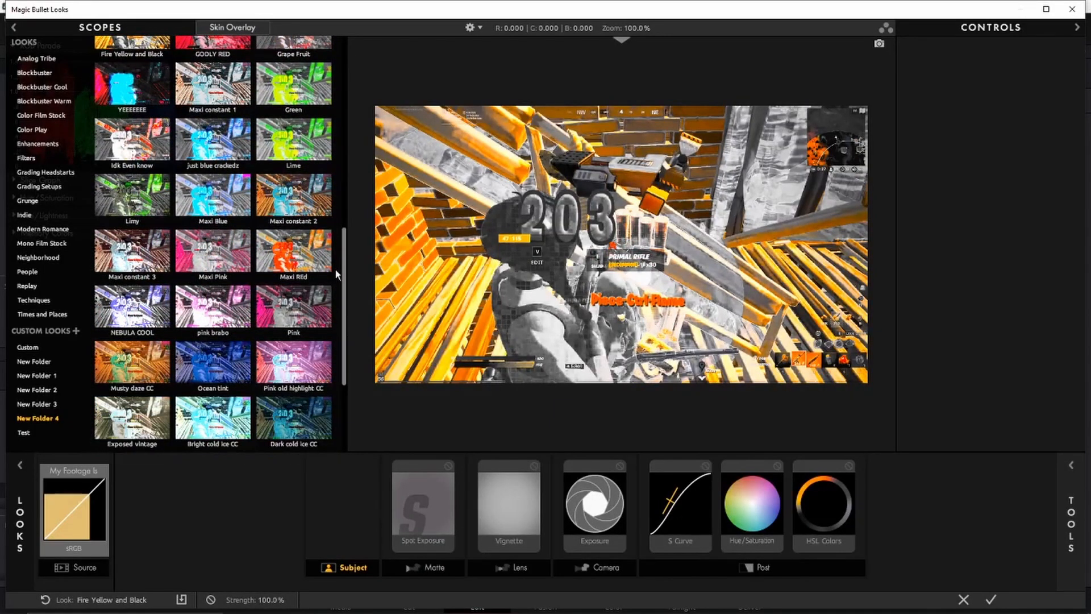
pyautogui.scroll(-2, 333, 272)
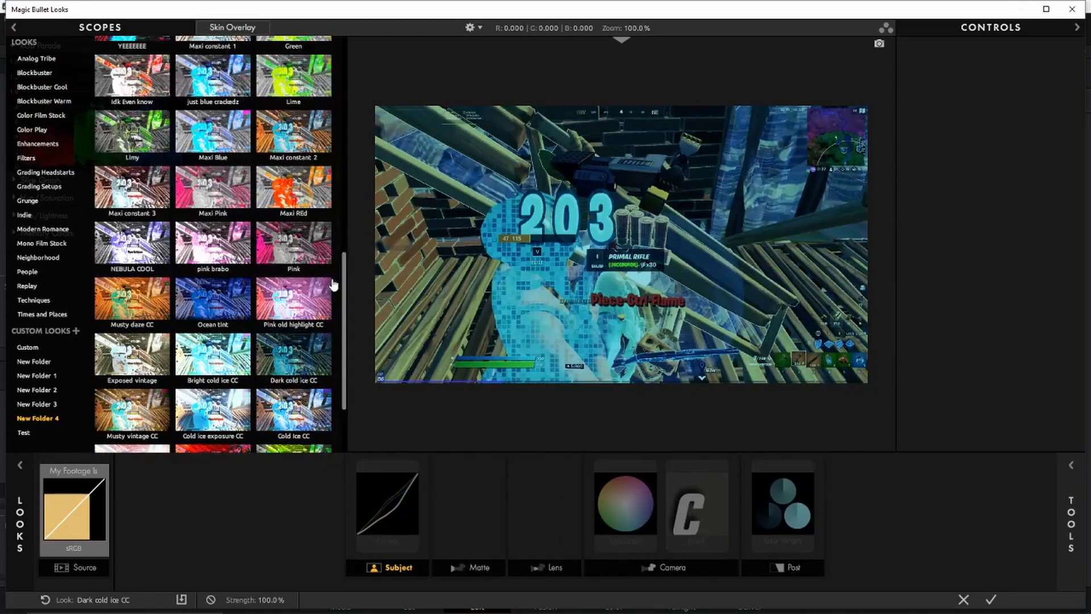
pyautogui.scroll(1, 334, 283)
pyautogui.moveTo(344, 262); pyautogui.dragTo(355, 63)
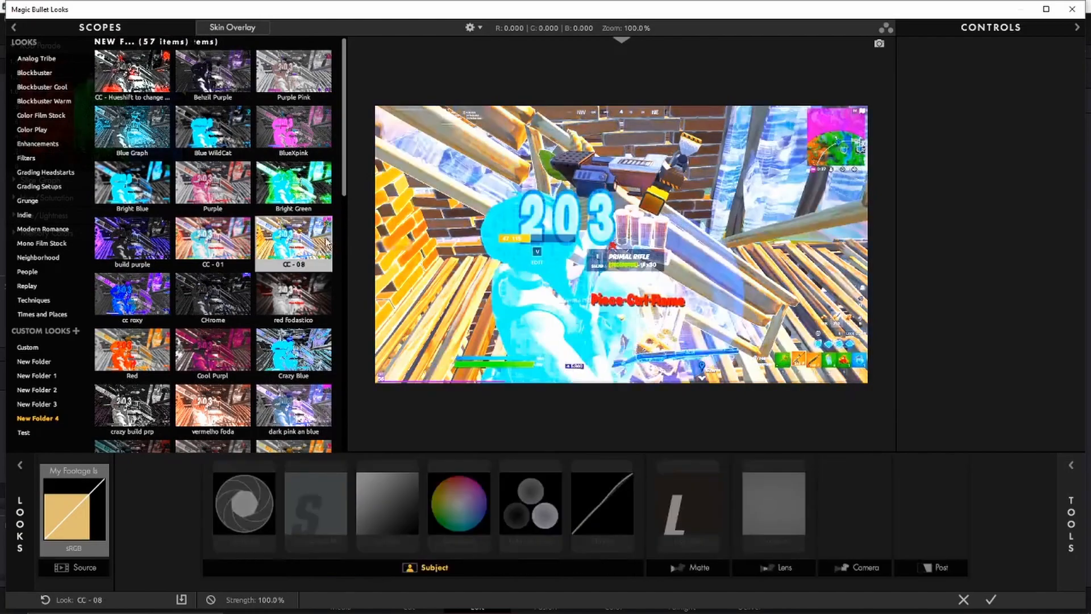
pyautogui.scroll(-4, 343, 287)
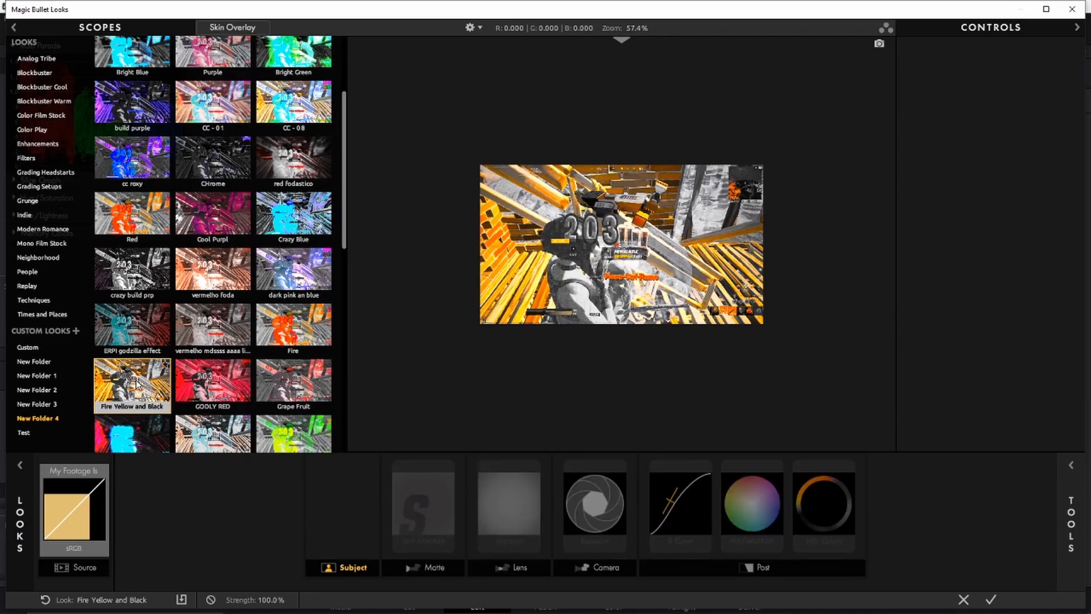
pyautogui.click(991, 600)
# Play the edit from 01:00:04:45 to review the transition from the adjustment clip into the graded impact.
pyautogui.click(653, 407)
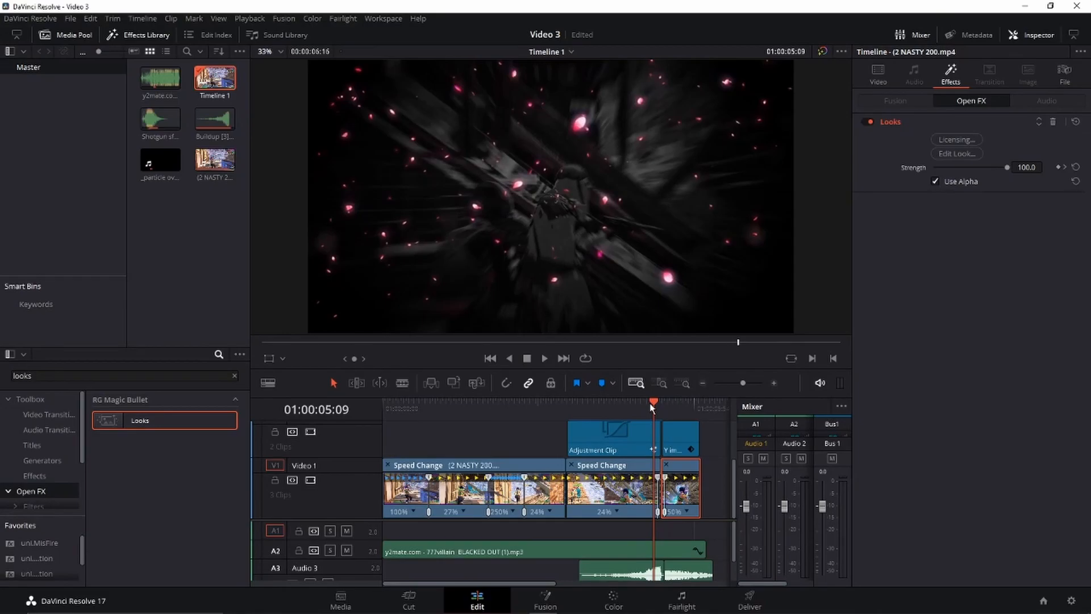
pyautogui.click(634, 400)
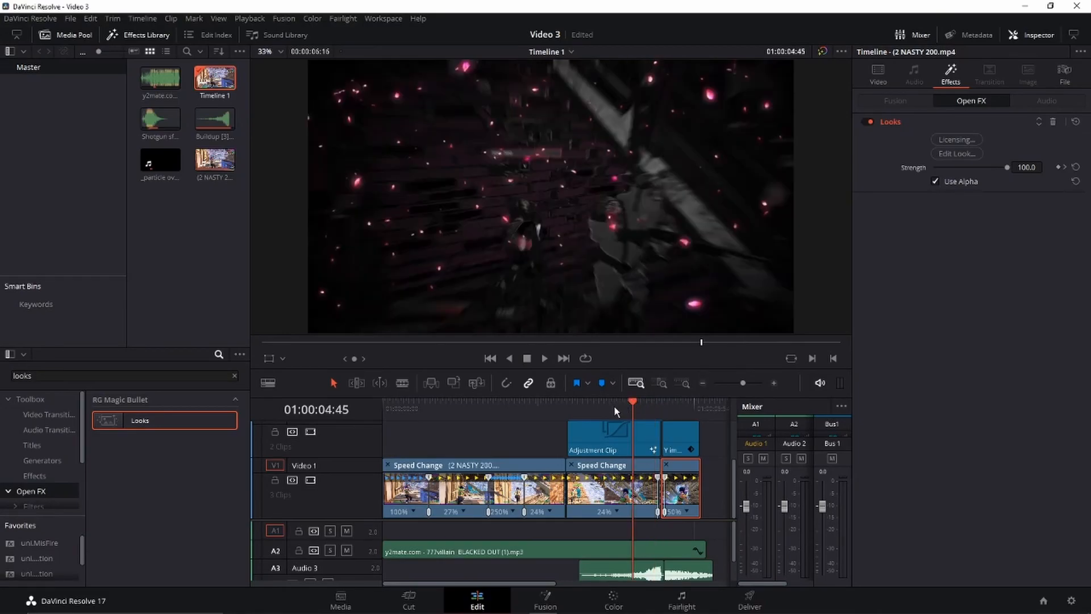
pyautogui.press('space')
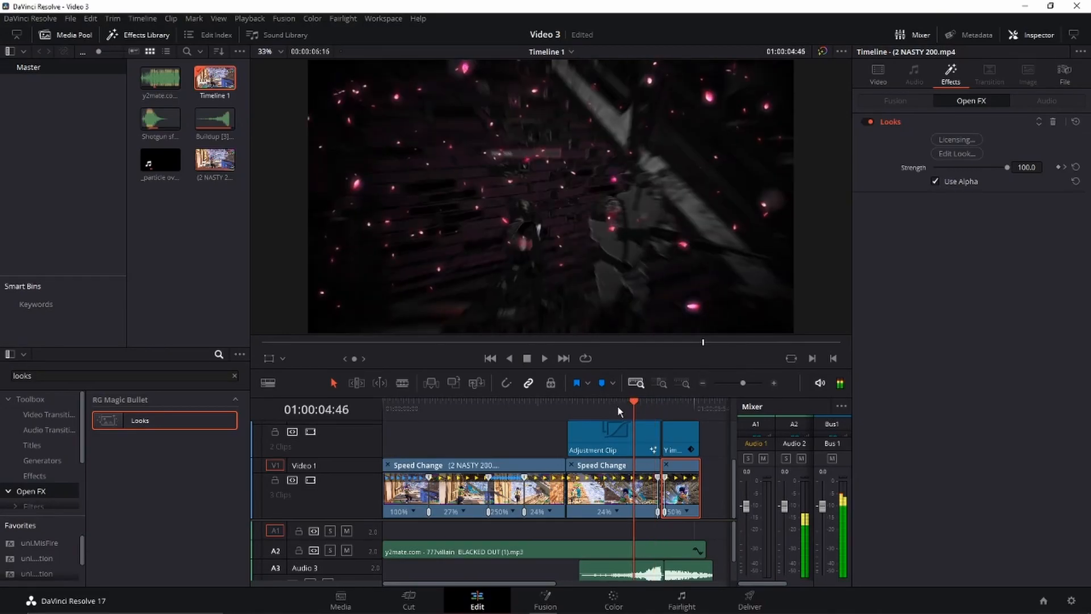